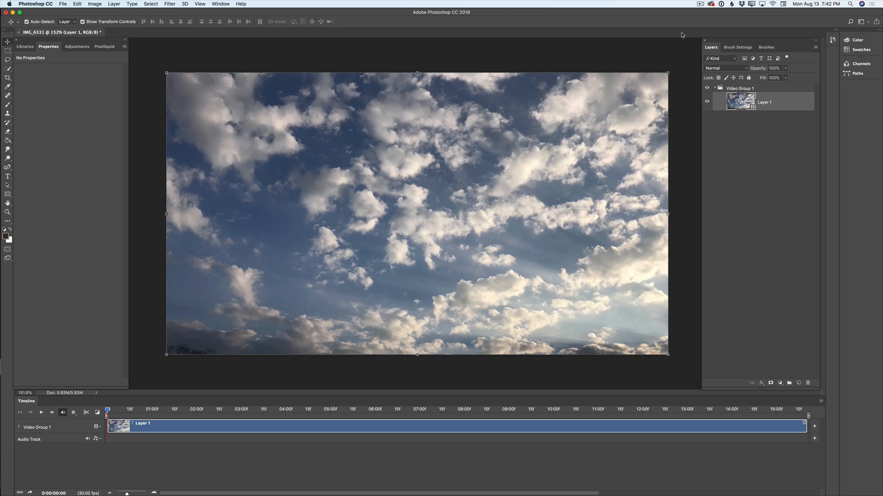
# - Preview the sky video briefly and return the playhead to the start of the timeline
pyautogui.click(41, 413)
pyautogui.click(42, 413)
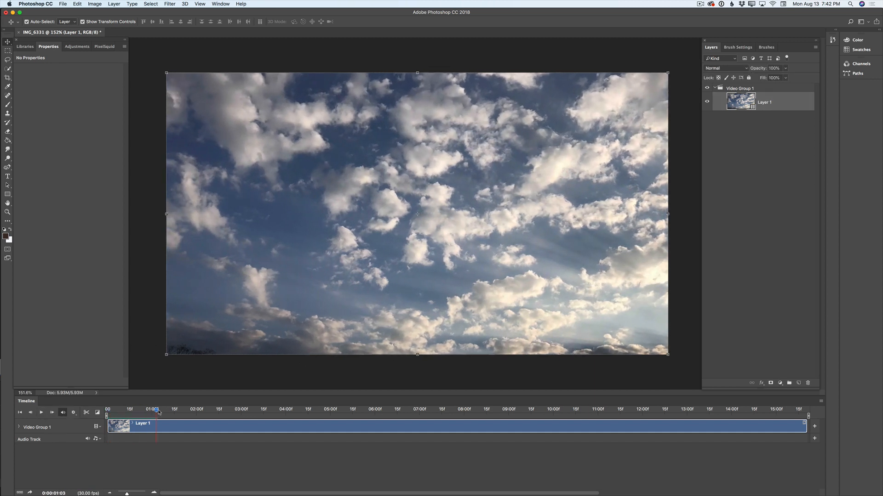
pyautogui.moveTo(159, 413); pyautogui.dragTo(108, 411)
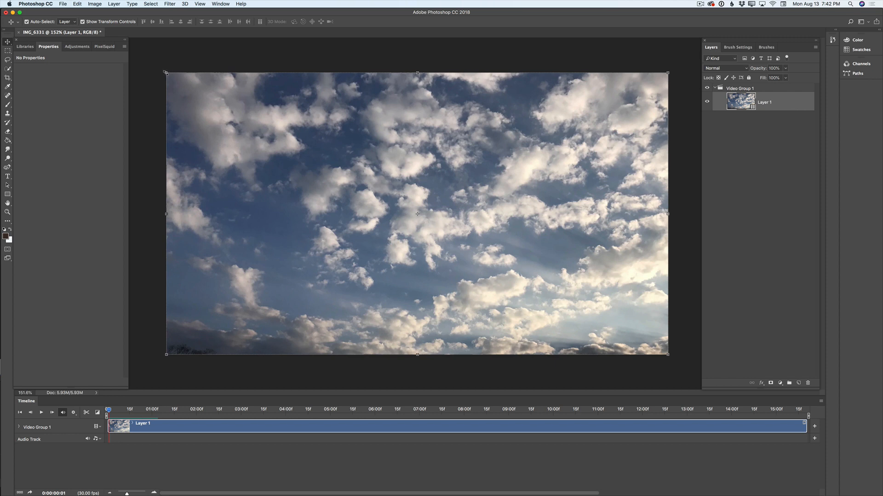
# - Convert the video layer to a smart object, scale it to about 1270 × 754 px and centre it on the canvas
pyautogui.moveTo(166, 72); pyautogui.dragTo(181, 80)
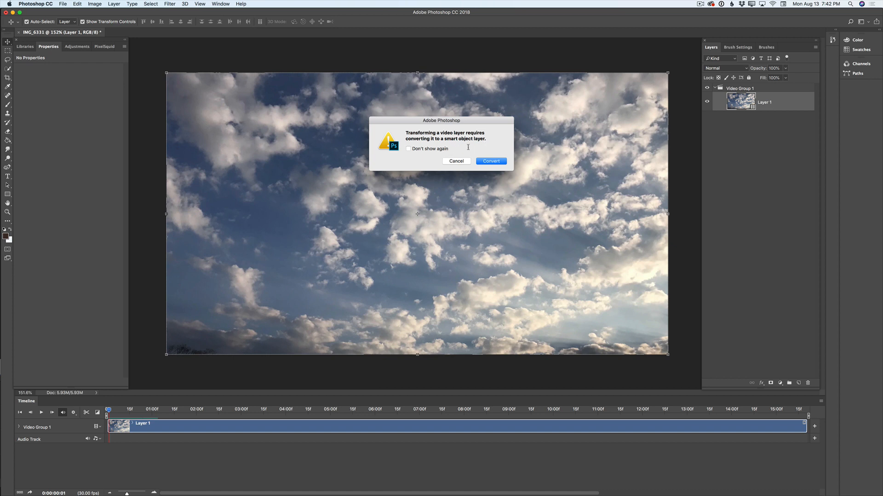
pyautogui.click(488, 162)
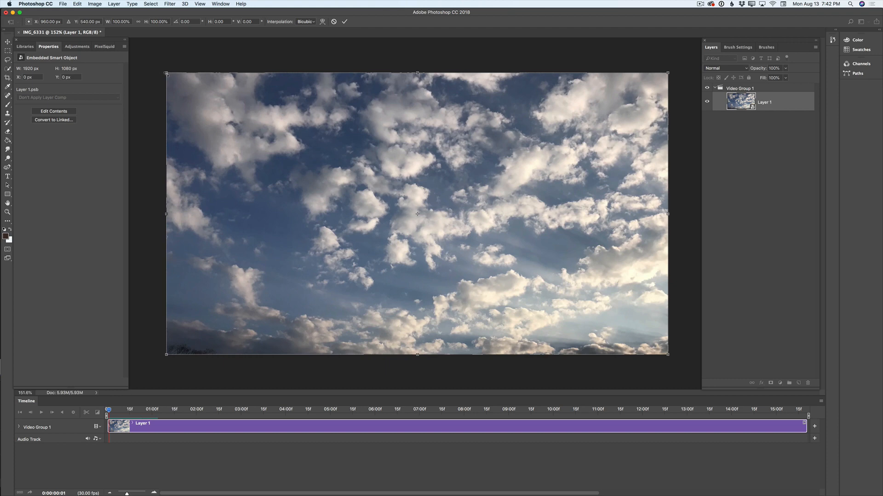
pyautogui.moveTo(166, 73); pyautogui.dragTo(337, 156)
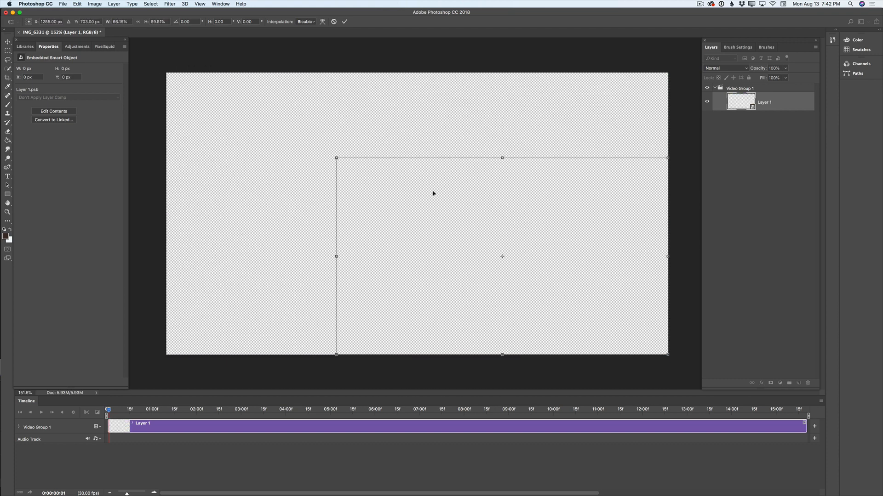
pyautogui.moveTo(431, 191); pyautogui.dragTo(361, 152)
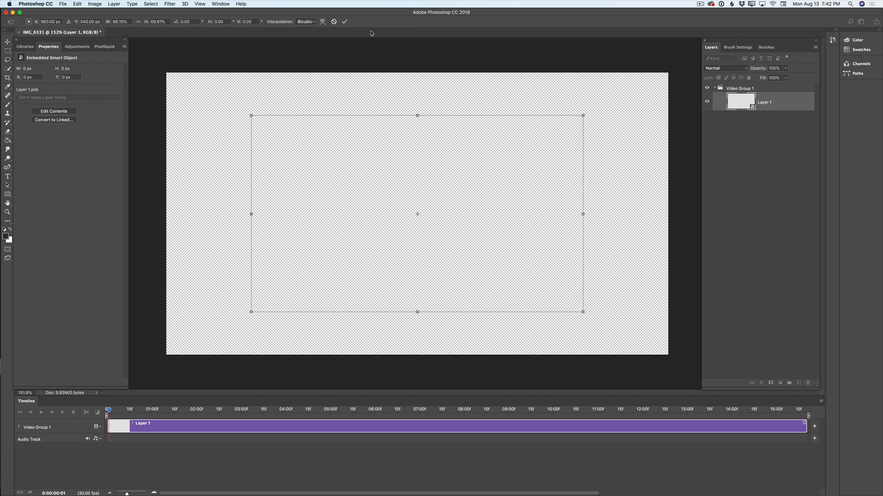
pyautogui.click(344, 21)
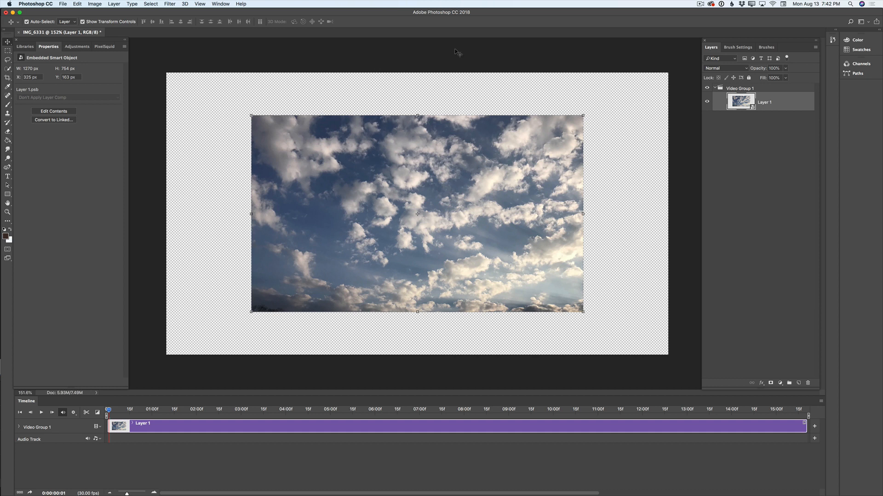
# - Add an empty layer above the video group, extend its clip to the video's full duration and name it "frame"
pyautogui.click(715, 88)
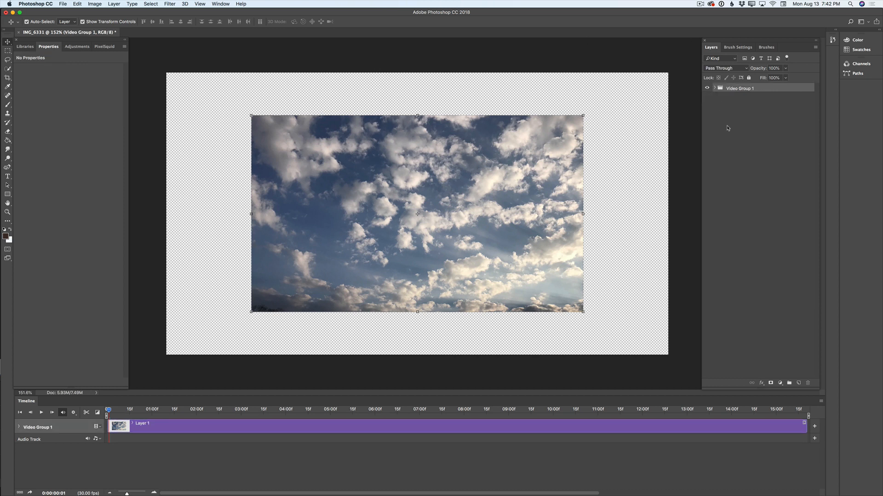
pyautogui.click(798, 383)
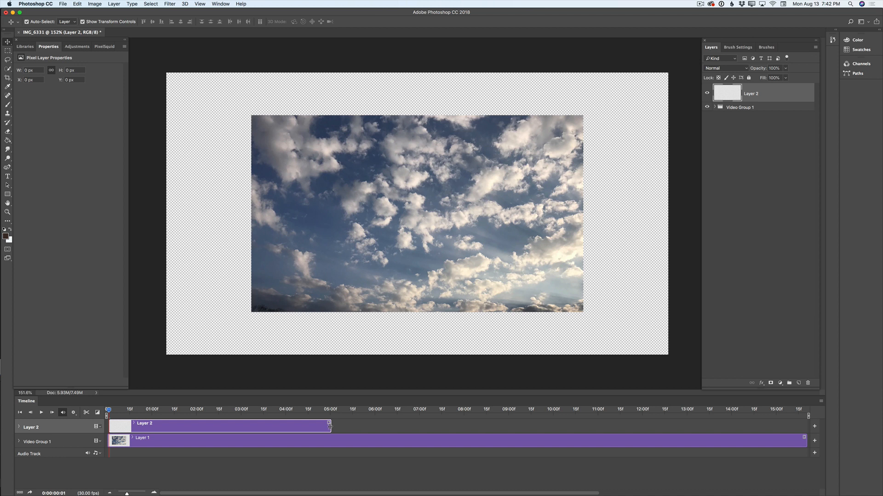
pyautogui.moveTo(329, 427); pyautogui.dragTo(803, 402)
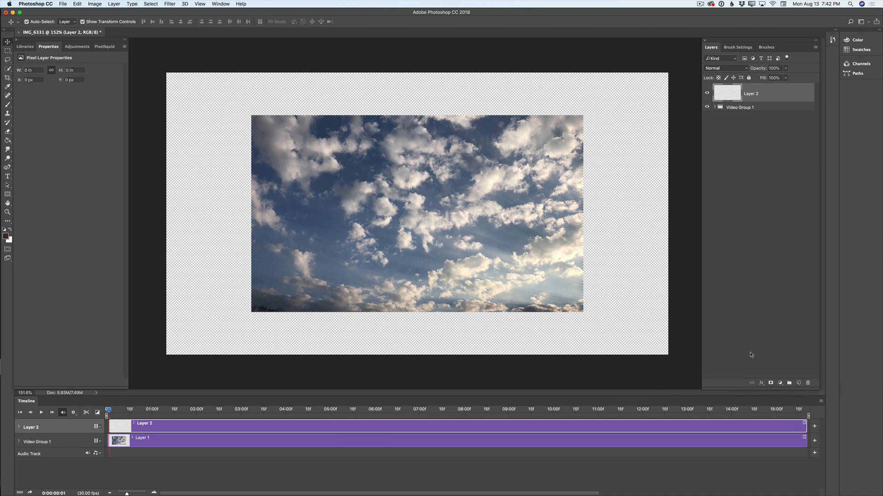
pyautogui.doubleClick(751, 95)
pyautogui.write('frame')
pyautogui.press('Return')
# - Set up a Picture Frame render on the frame layer using 42: Art Frame with a dark brown vine color
pyautogui.click(170, 4)
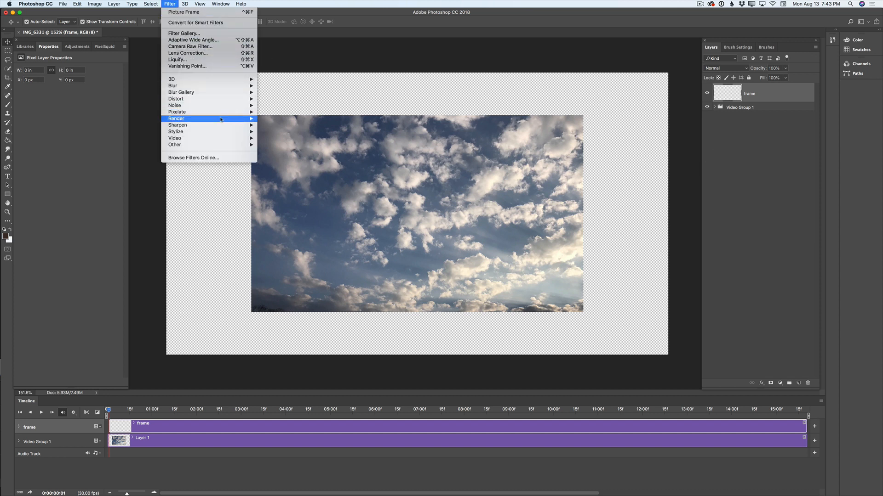
pyautogui.moveTo(223, 118)
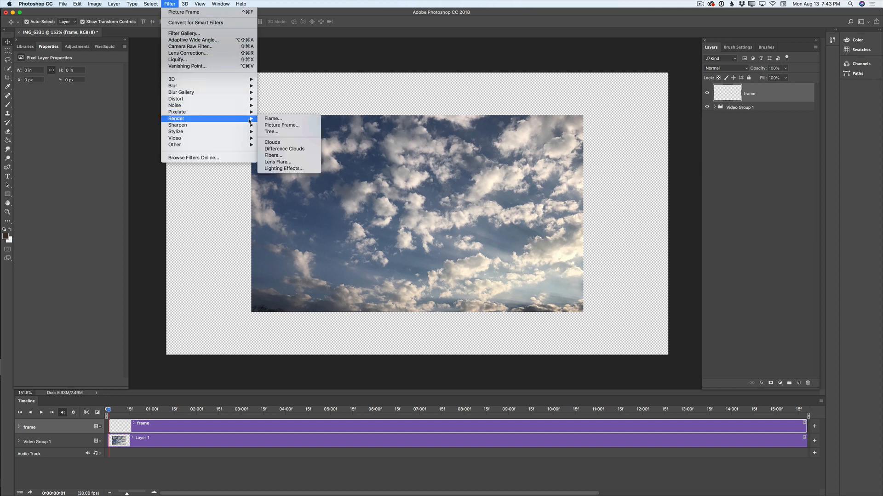
pyautogui.click(284, 127)
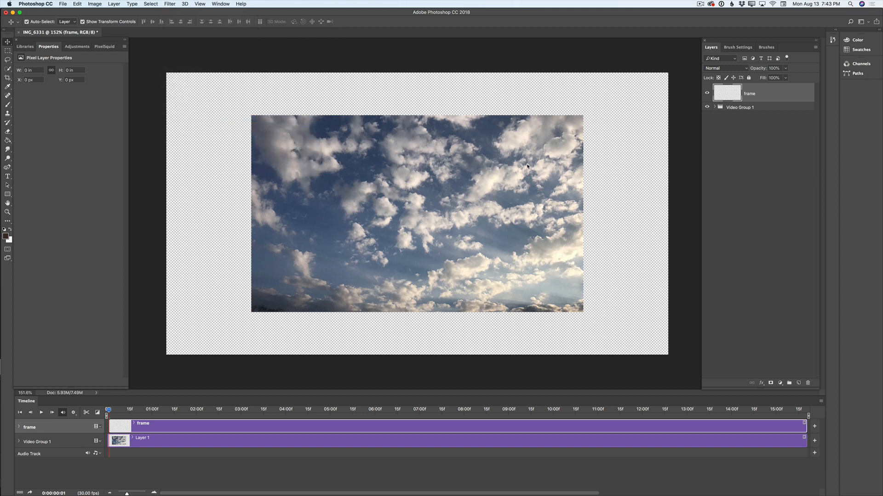
pyautogui.click(545, 186)
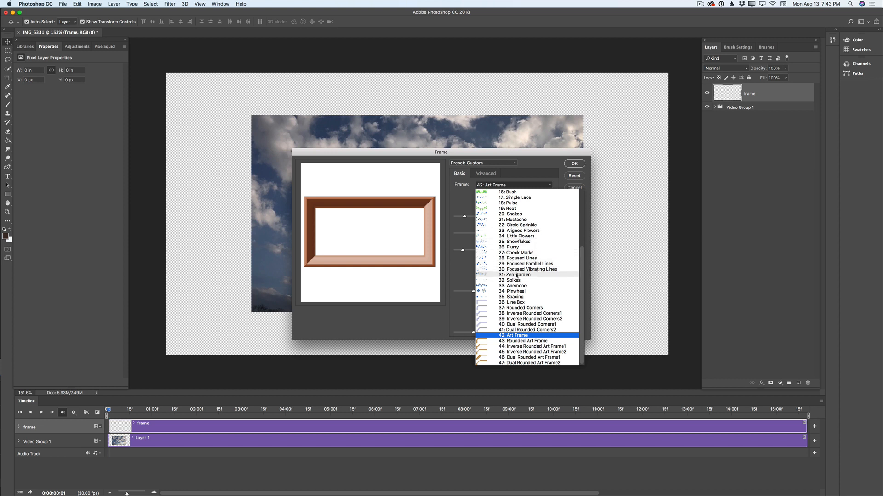
pyautogui.click(520, 336)
pyautogui.click(515, 198)
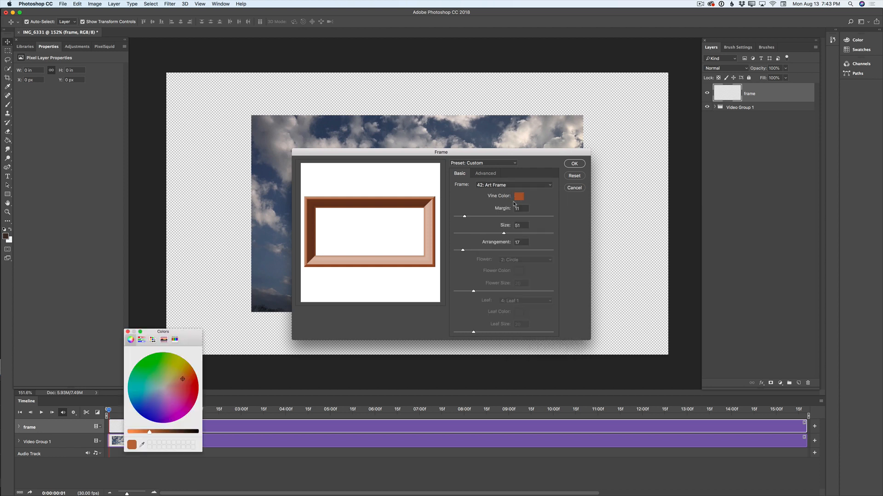
pyautogui.moveTo(151, 433); pyautogui.dragTo(176, 435)
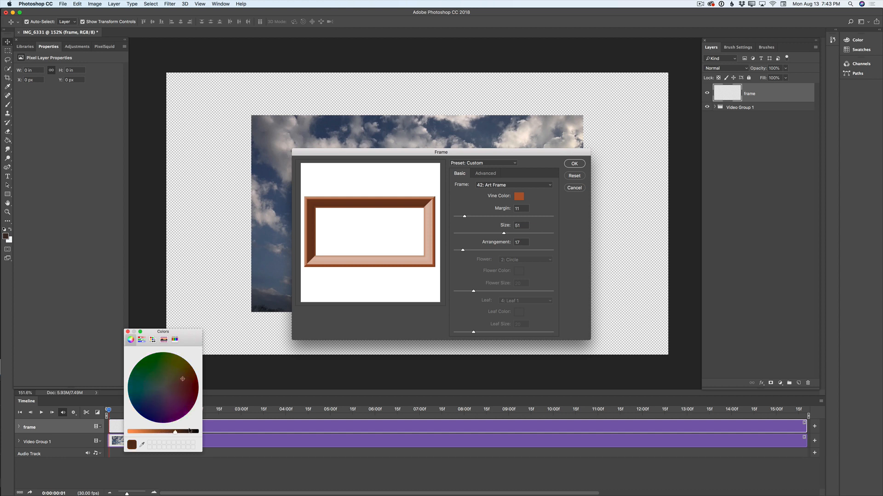
pyautogui.click(127, 332)
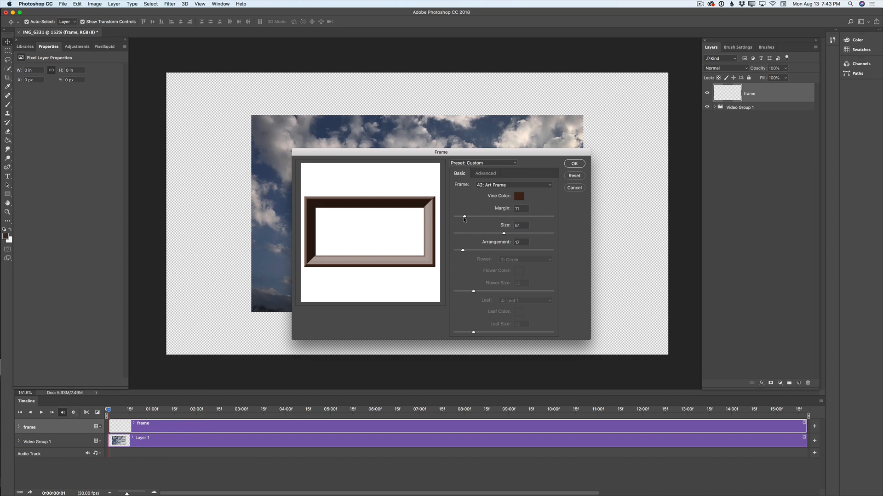
# - Set the picture frame's margin to 15 and arrangement to 9, and render it
pyautogui.moveTo(464, 216); pyautogui.dragTo(469, 217)
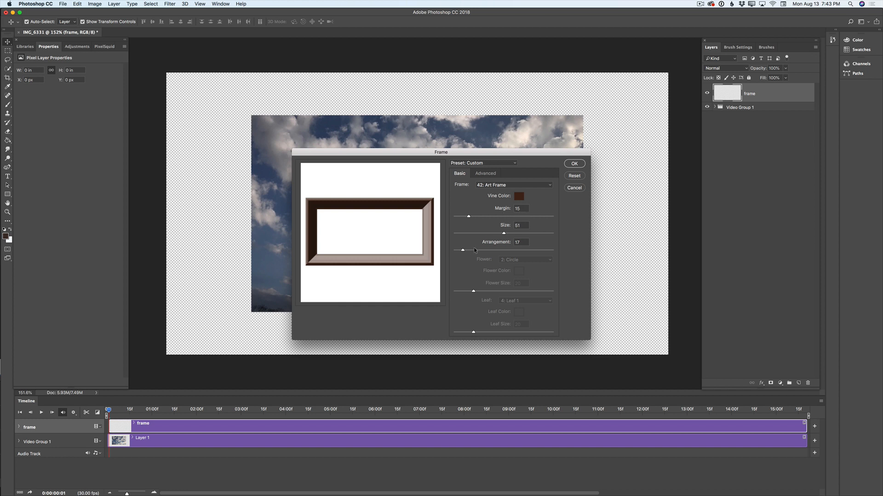
pyautogui.moveTo(463, 250)
pyautogui.mouseDown()
pyautogui.moveTo(474, 250)
pyautogui.moveTo(460, 251)
pyautogui.mouseUp()
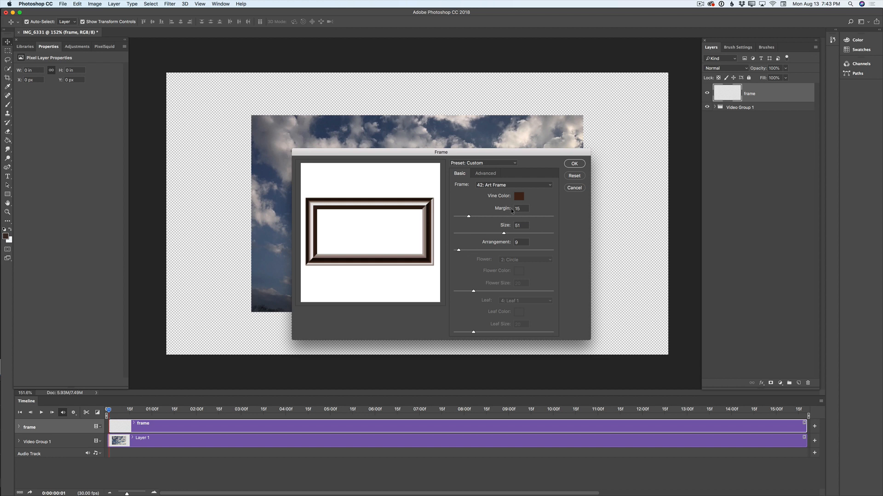
pyautogui.click(574, 164)
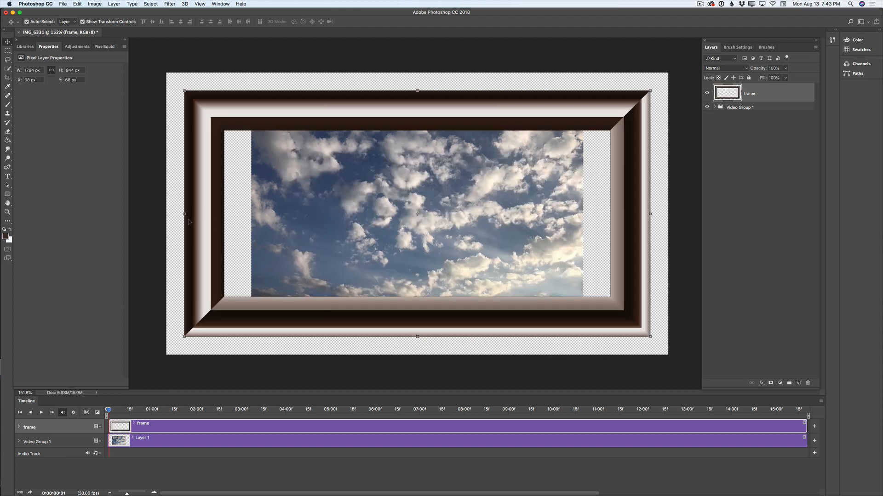
# - Resize the rendered frame to about 1484 × 1030 px so its inner edges overlap the sky video on all sides
pyautogui.moveTo(184, 214); pyautogui.dragTo(215, 211)
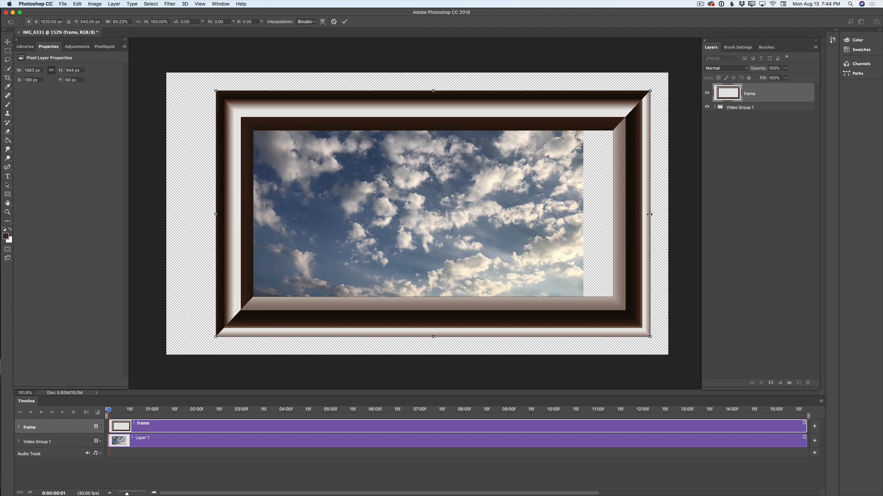
pyautogui.moveTo(650, 204); pyautogui.dragTo(608, 212)
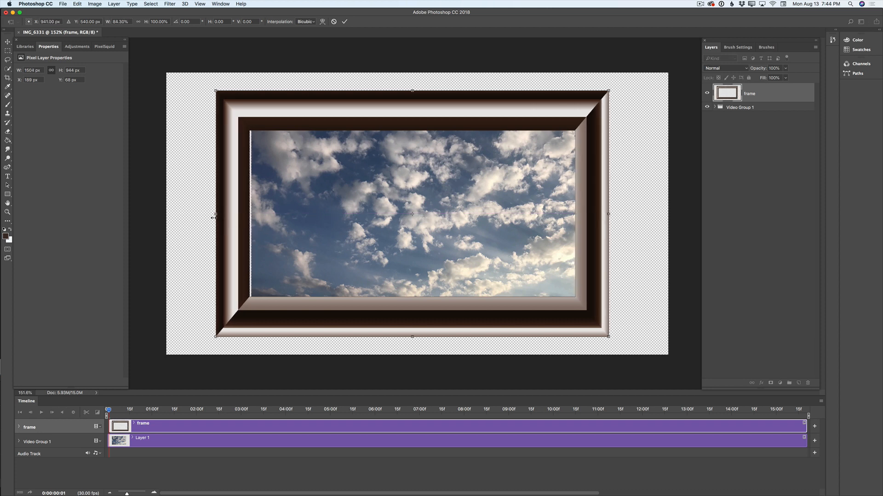
pyautogui.moveTo(214, 215); pyautogui.dragTo(220, 214)
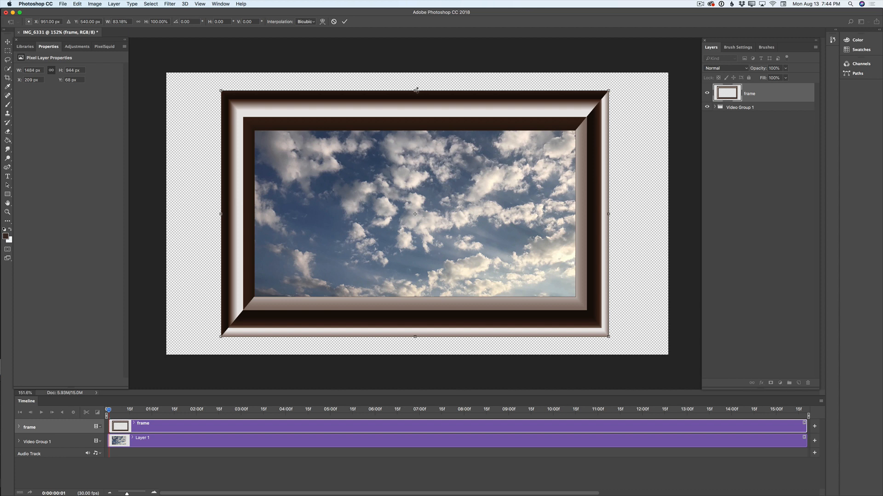
pyautogui.moveTo(415, 90)
pyautogui.mouseDown()
pyautogui.moveTo(416, 70)
pyautogui.moveTo(416, 78)
pyautogui.mouseUp()
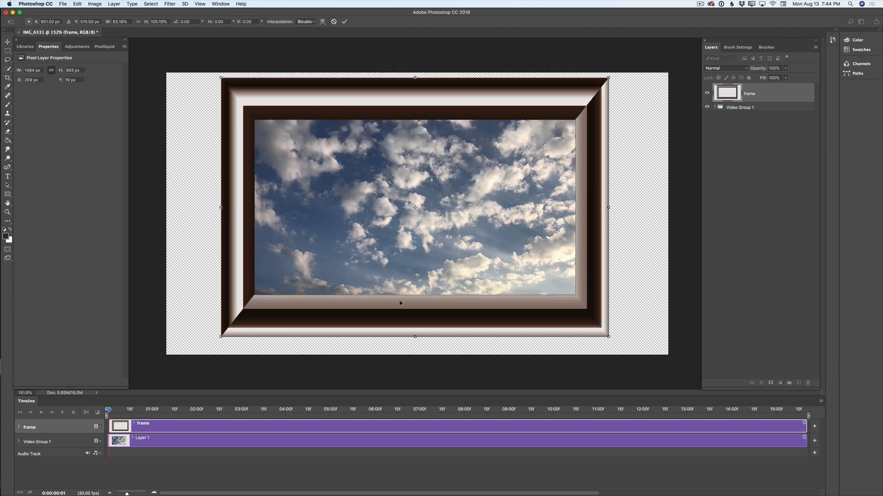
pyautogui.moveTo(413, 339); pyautogui.dragTo(409, 347)
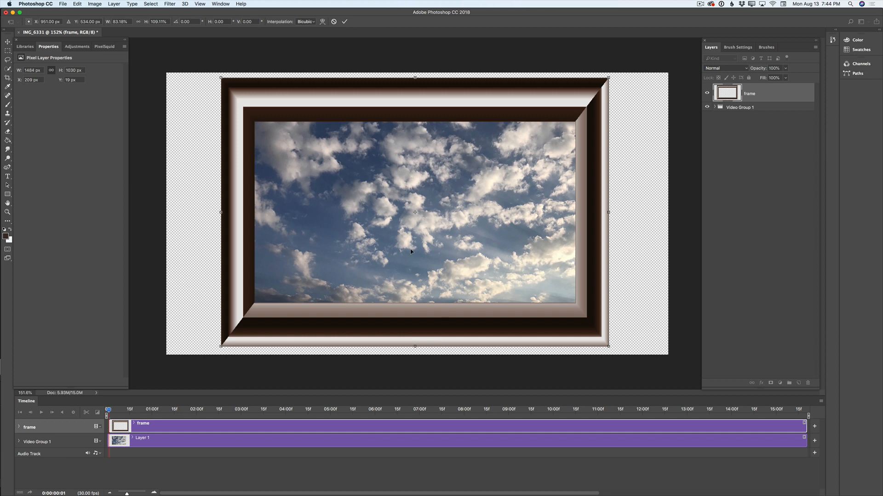
pyautogui.click(344, 22)
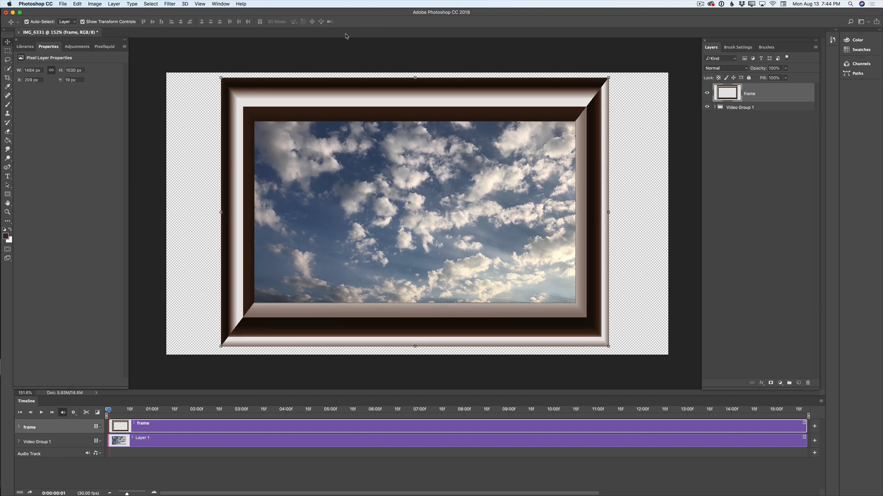
# - Add an empty layer between the frame and video group, extend its clip to the full duration and name it "tree1"
pyautogui.click(749, 108)
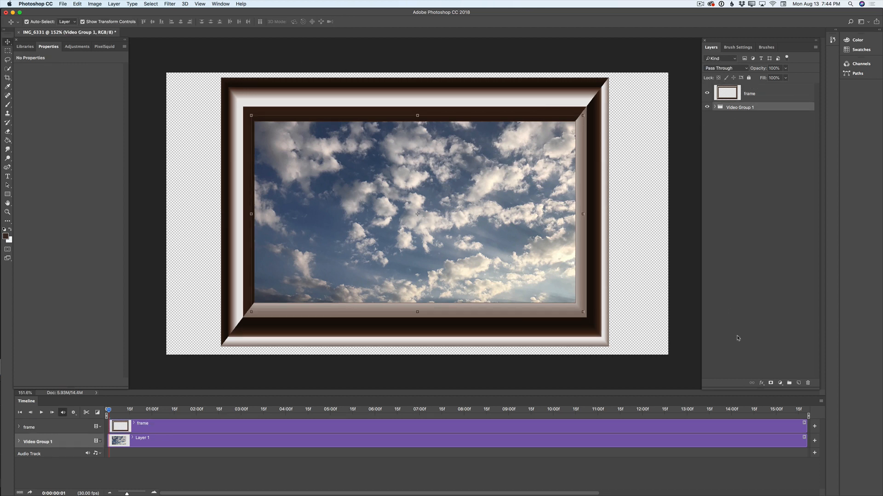
pyautogui.click(798, 383)
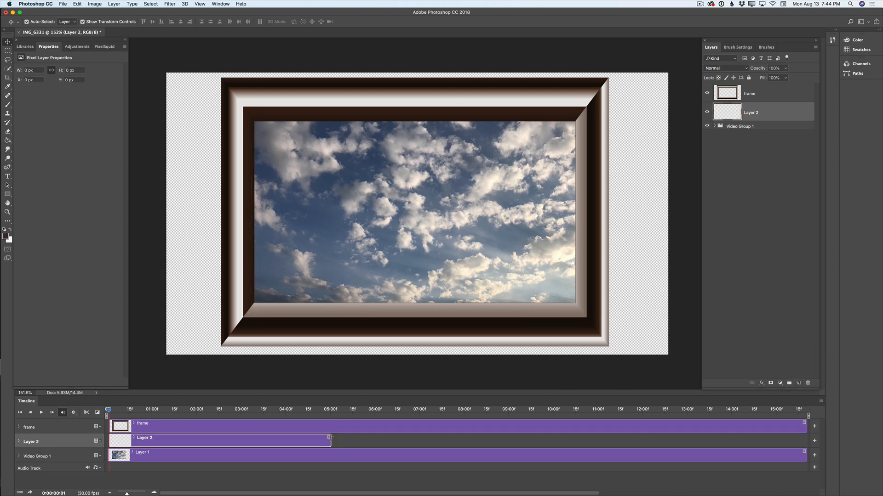
pyautogui.moveTo(332, 440); pyautogui.dragTo(804, 426)
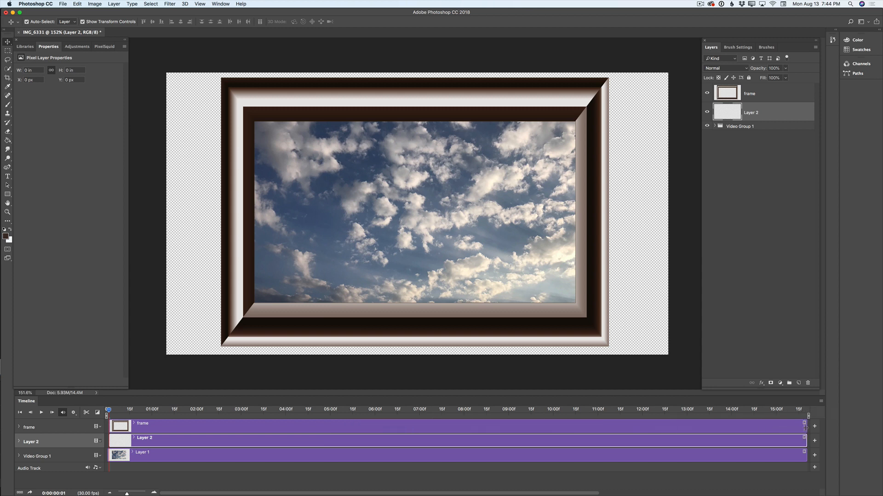
pyautogui.doubleClick(752, 113)
pyautogui.write('tree1')
pyautogui.press('Return')
# - Render a 2: Redwood tree on the tree1 layer with leaves size 120 and branches height 116
pyautogui.click(166, 5)
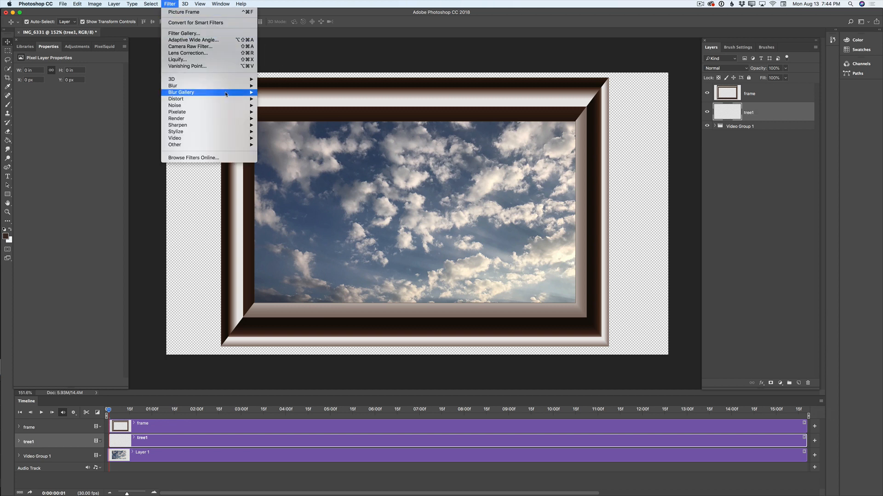
pyautogui.moveTo(233, 119)
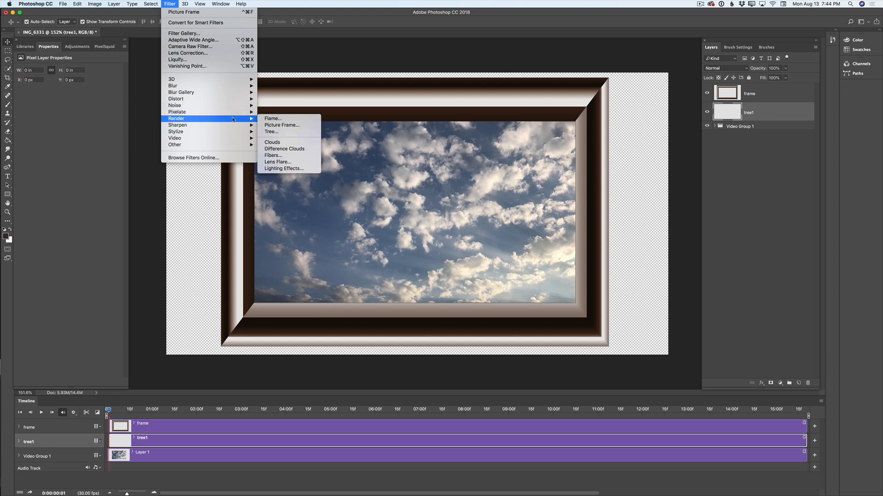
pyautogui.click(271, 133)
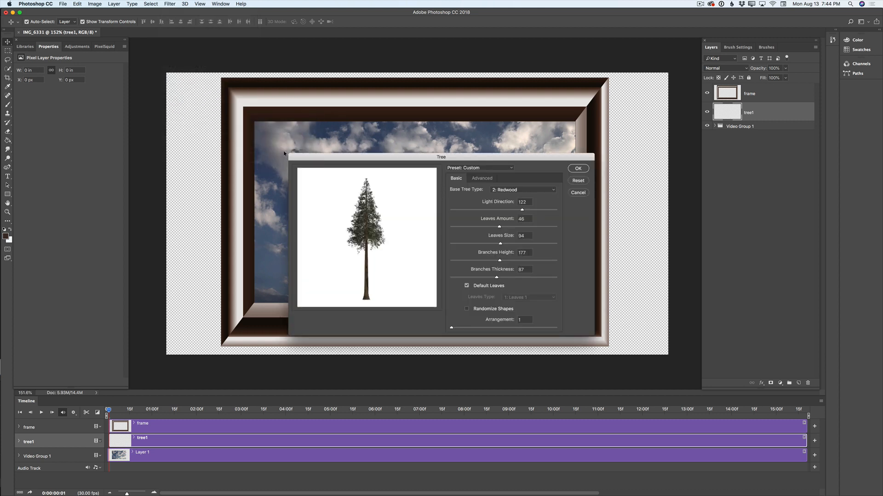
pyautogui.click(553, 193)
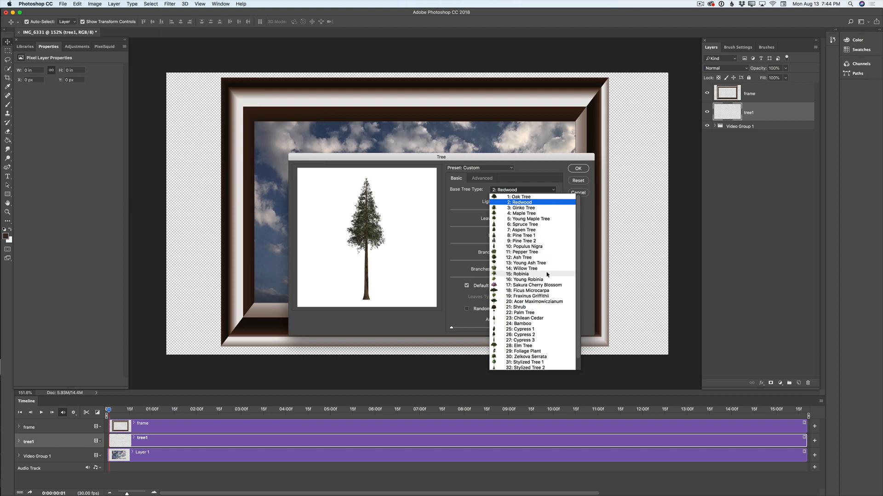
pyautogui.click(532, 203)
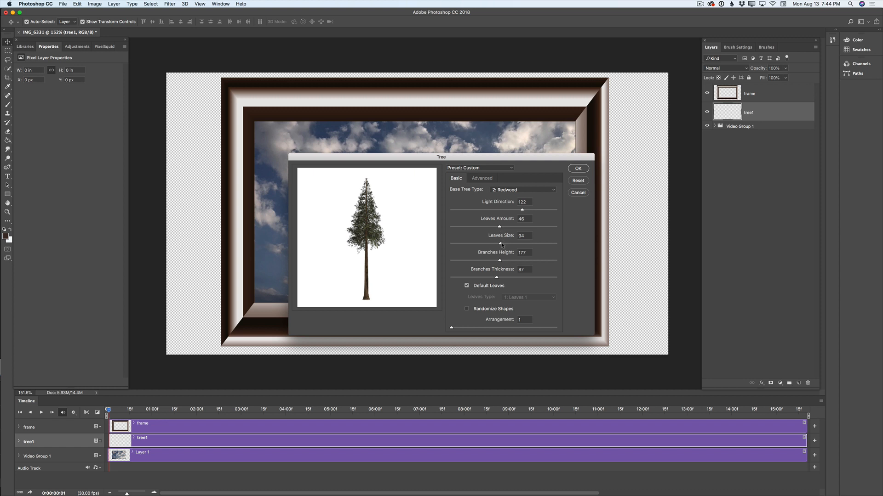
pyautogui.moveTo(501, 245); pyautogui.dragTo(472, 262)
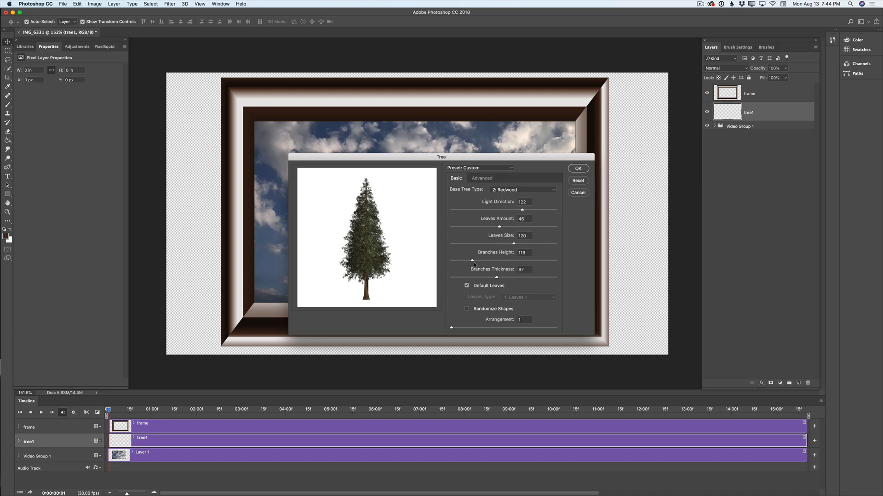
pyautogui.click(577, 169)
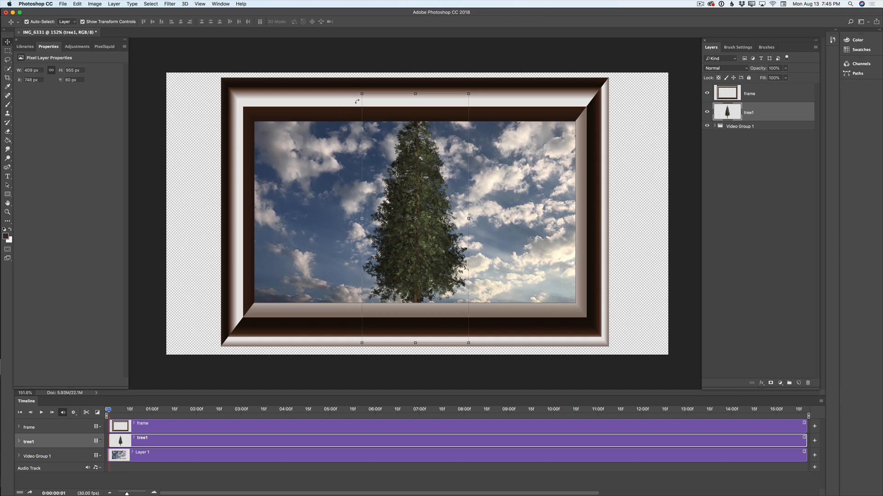
# - Resize the redwood to about 647 × 872 px and position it in the left half of the framed sky
pyautogui.moveTo(362, 93); pyautogui.dragTo(300, 115)
pyautogui.moveTo(388, 175); pyautogui.dragTo(347, 192)
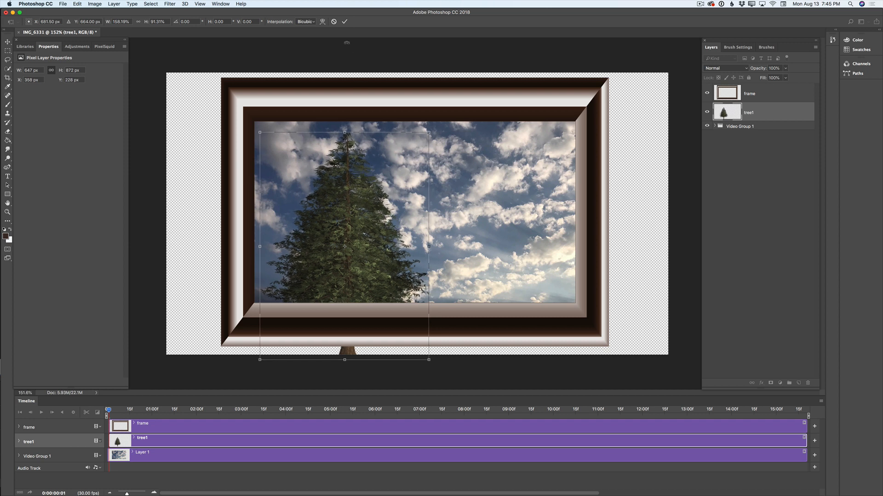
pyautogui.click(344, 22)
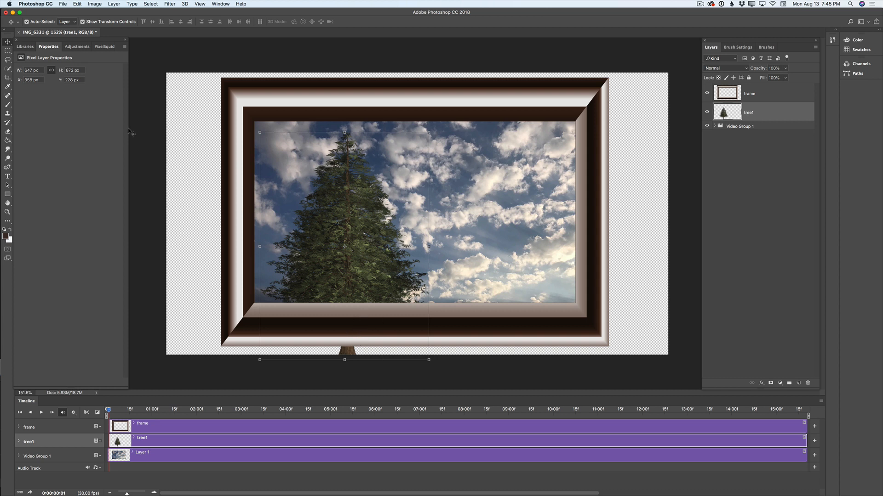
# - Delete the part of the tree1 trunk sticking out below the frame using a rectangular selection, and clear the selection
pyautogui.click(7, 51)
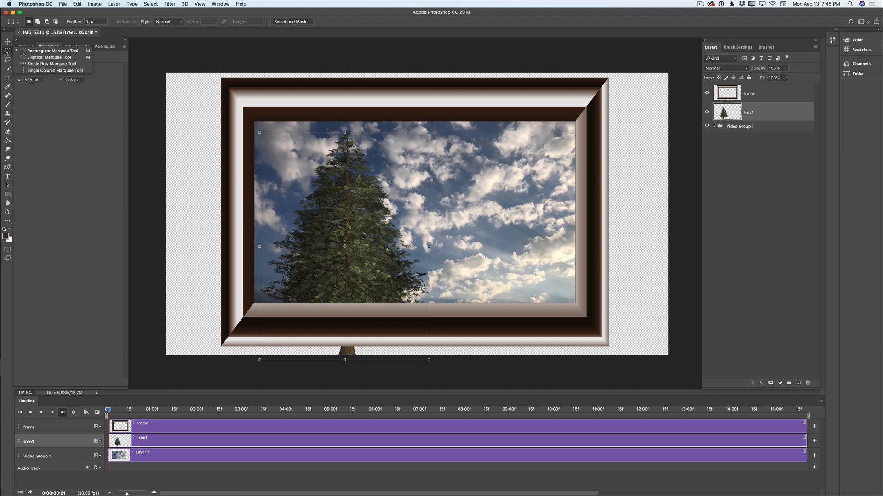
pyautogui.click(29, 51)
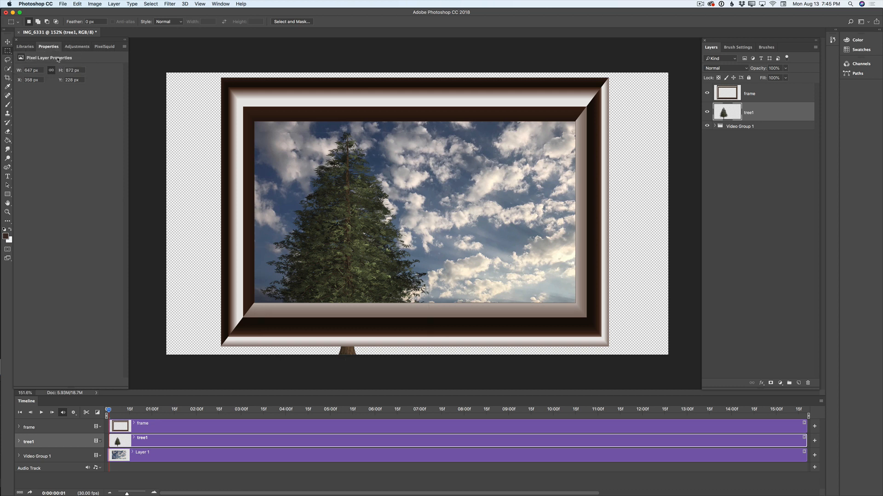
pyautogui.moveTo(246, 327); pyautogui.dragTo(442, 356)
pyautogui.press('Delete')
pyautogui.click(150, 4)
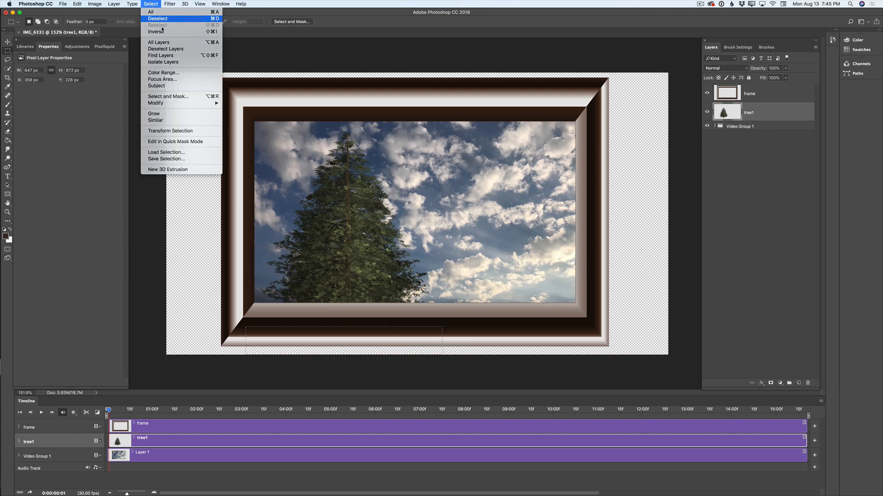
pyautogui.click(159, 22)
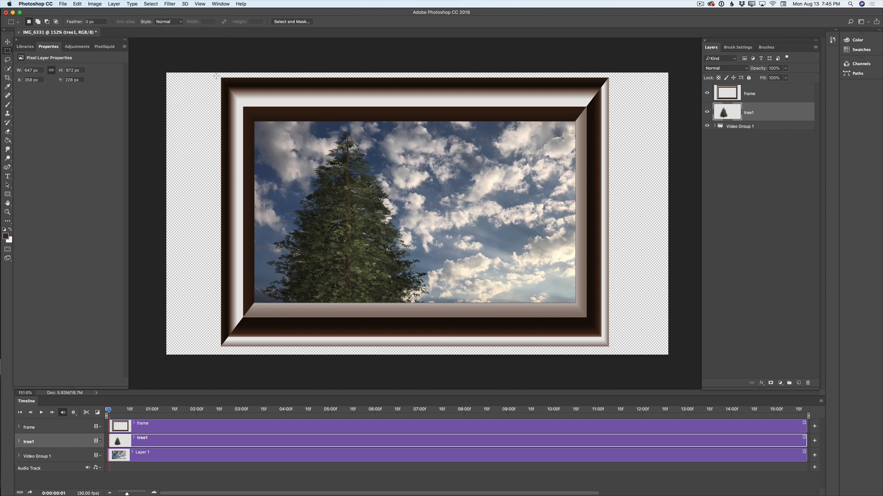
# - Add an empty layer above tree1, extend its clip to the full duration and name it "tree2"
pyautogui.click(798, 385)
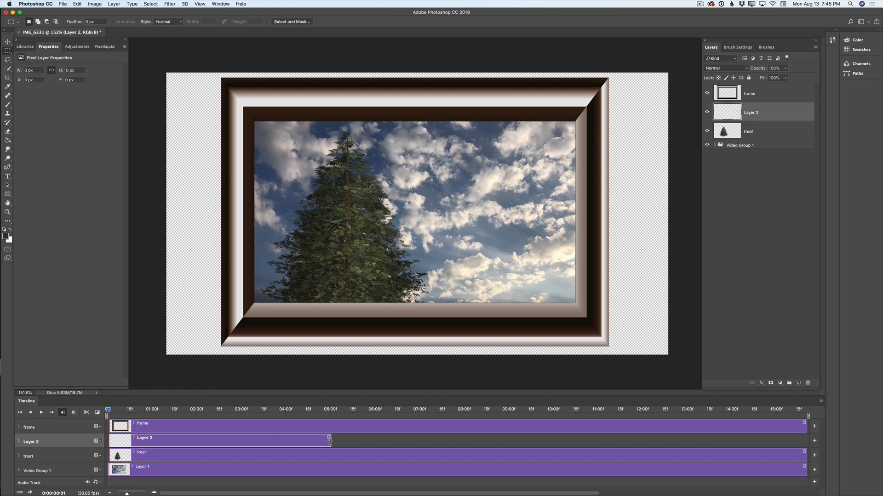
pyautogui.moveTo(330, 441); pyautogui.dragTo(800, 434)
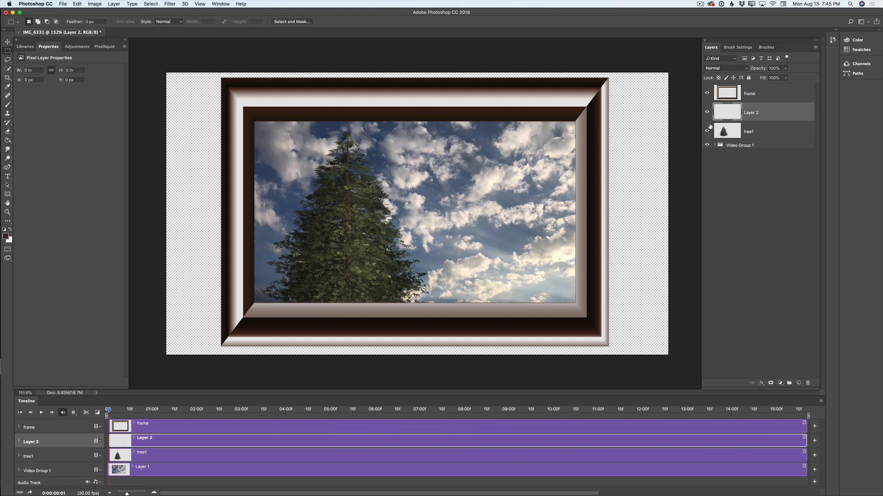
pyautogui.doubleClick(749, 113)
pyautogui.write('tree2')
pyautogui.press('Return')
# - Render a Redwood on tree2 with leaves amount 22, leaves size 89 and branches height 161, and move it down to the right of the first tree
pyautogui.click(171, 3)
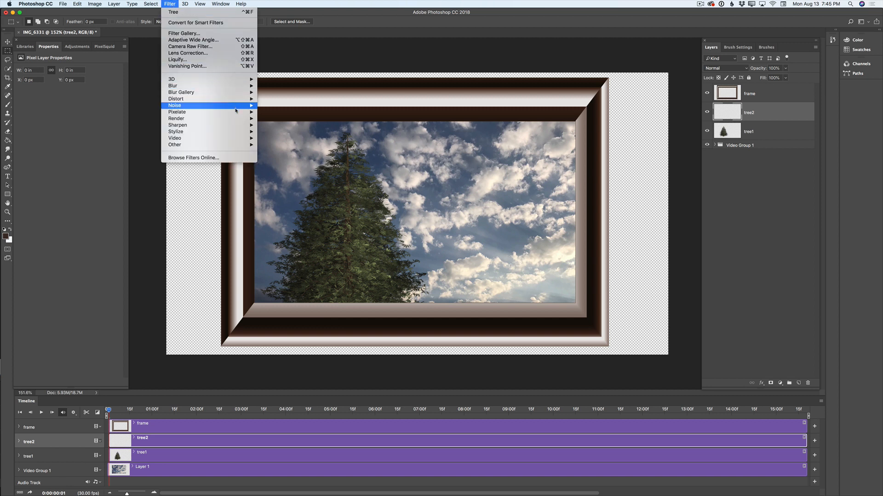
pyautogui.moveTo(251, 119)
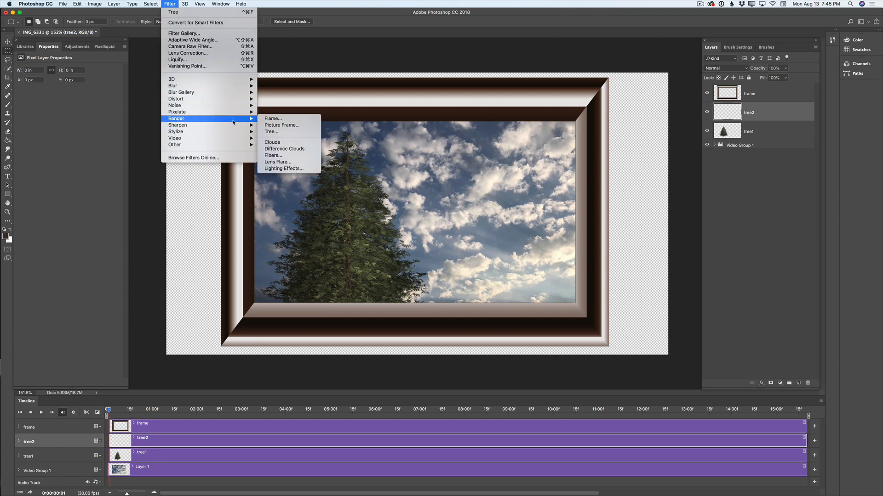
pyautogui.click(273, 132)
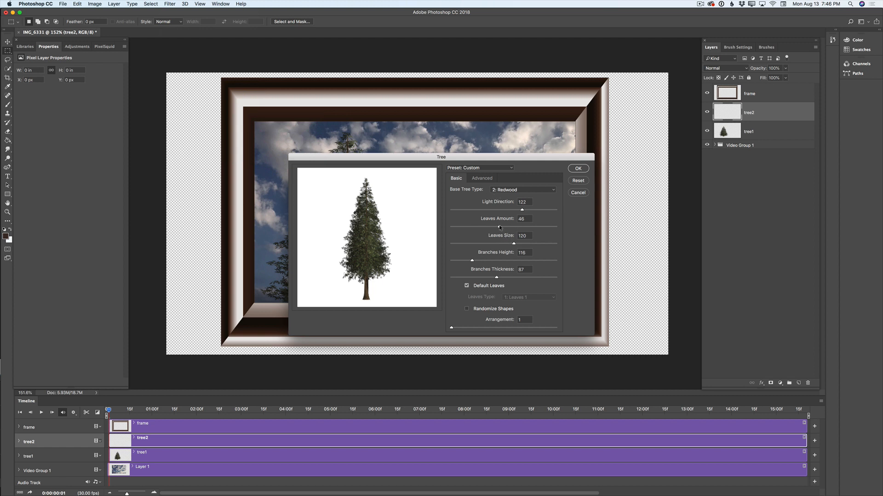
pyautogui.moveTo(500, 227); pyautogui.dragTo(491, 262)
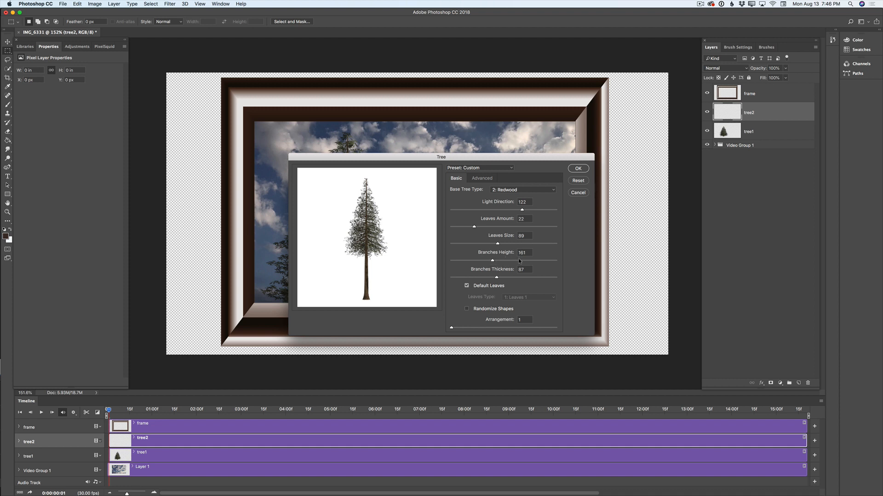
pyautogui.click(579, 169)
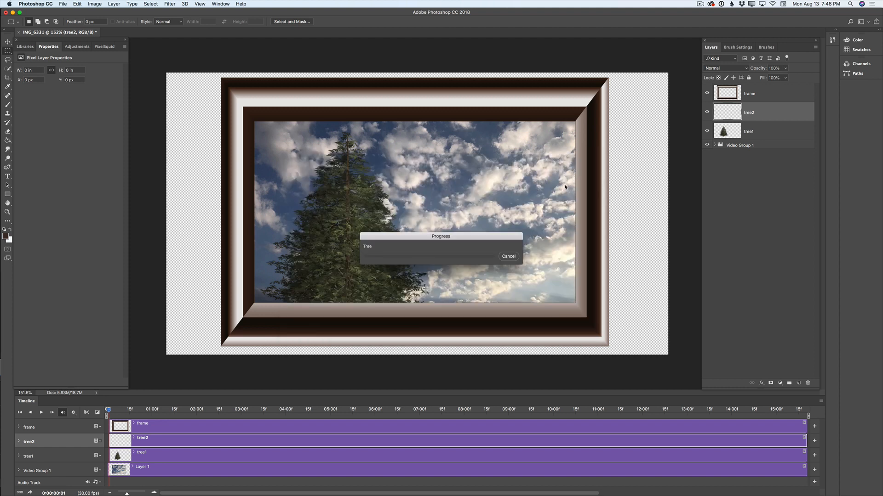
pyautogui.click(7, 42)
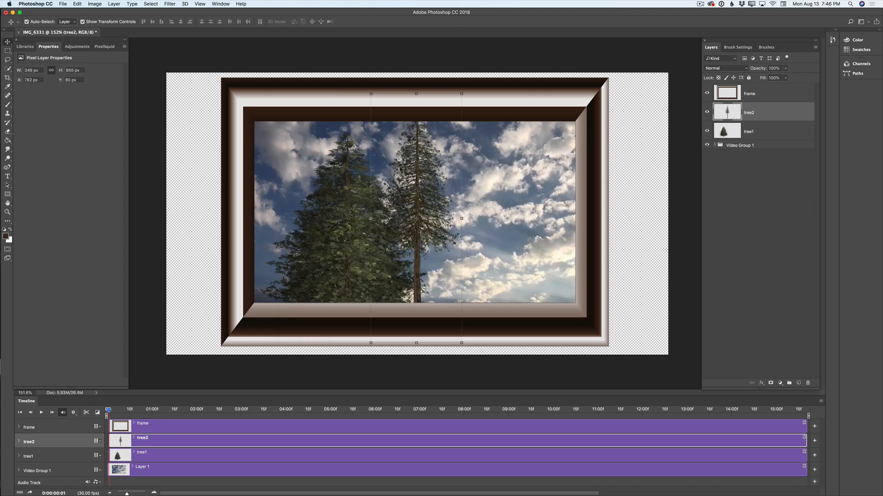
pyautogui.moveTo(414, 168); pyautogui.dragTo(479, 237)
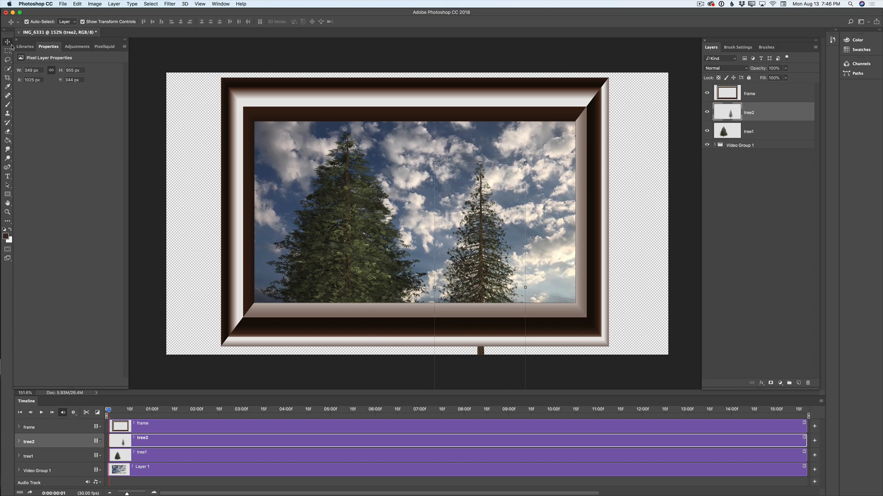
# - Delete the tree2 trunk sticking out below the frame with a rectangular selection, and merge tree2 down into the tree1 layer
pyautogui.moveTo(7, 51); pyautogui.dragTo(41, 59)
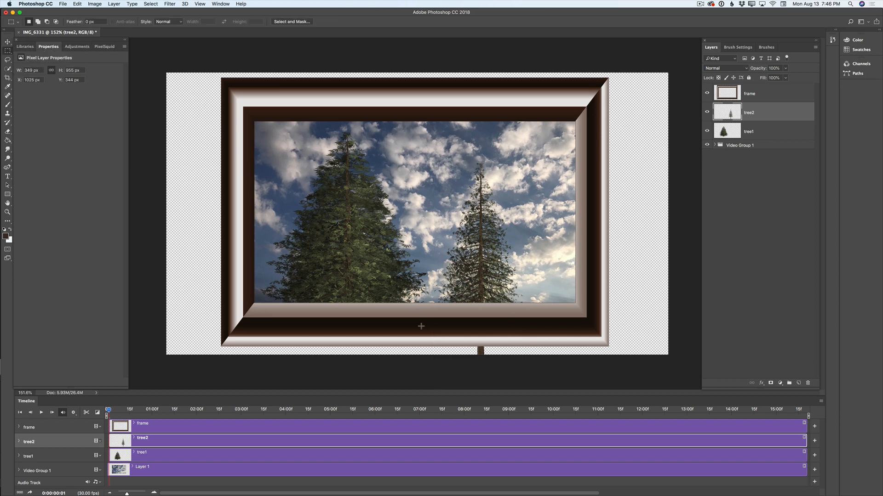
pyautogui.moveTo(408, 318); pyautogui.dragTo(566, 361)
pyautogui.press('Delete')
pyautogui.click(150, 3)
pyautogui.click(157, 19)
pyautogui.click(815, 48)
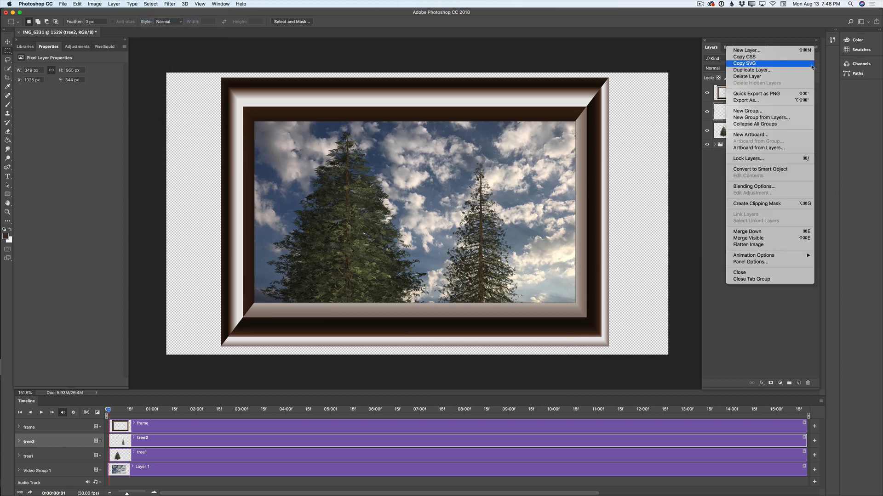
pyautogui.click(766, 234)
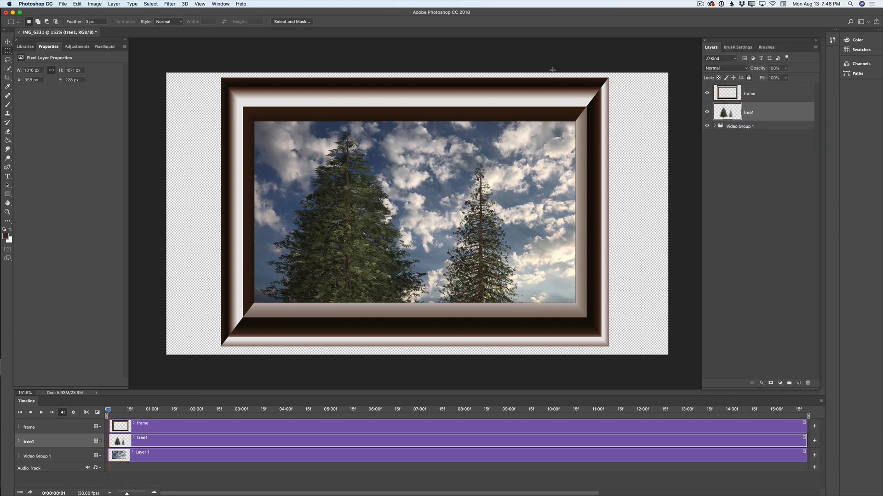
# - Add an Exposure adjustment clipped to the tree1 layer and set its exposure to +1.79
pyautogui.click(76, 46)
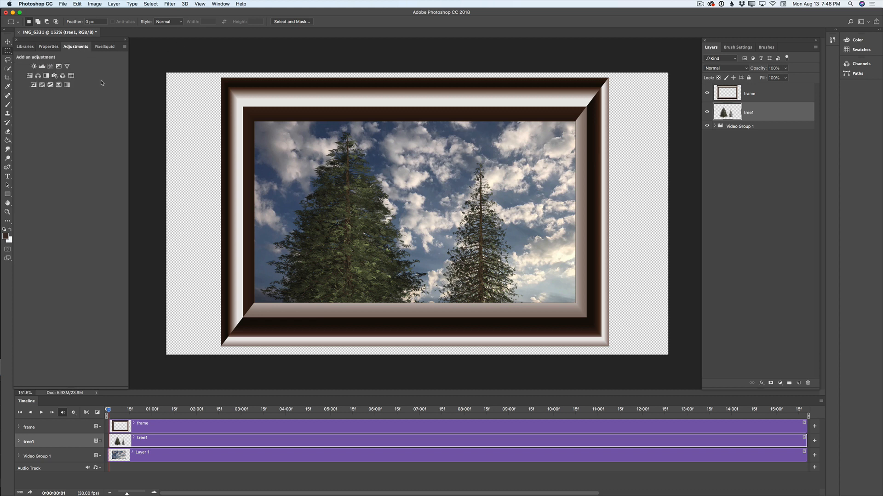
pyautogui.click(58, 67)
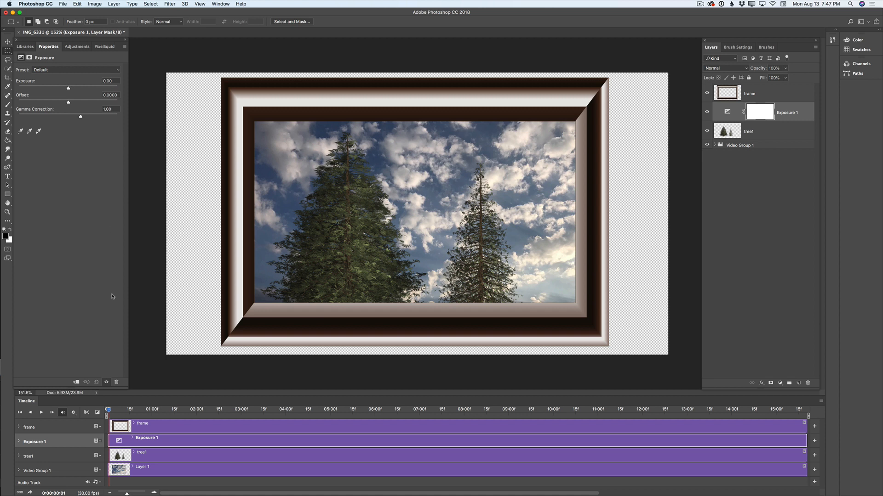
pyautogui.click(76, 383)
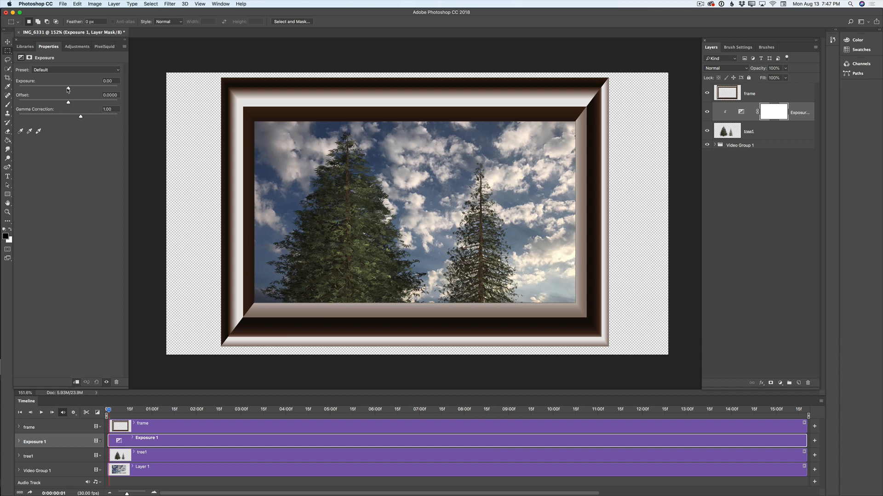
pyautogui.moveTo(68, 89); pyautogui.dragTo(82, 90)
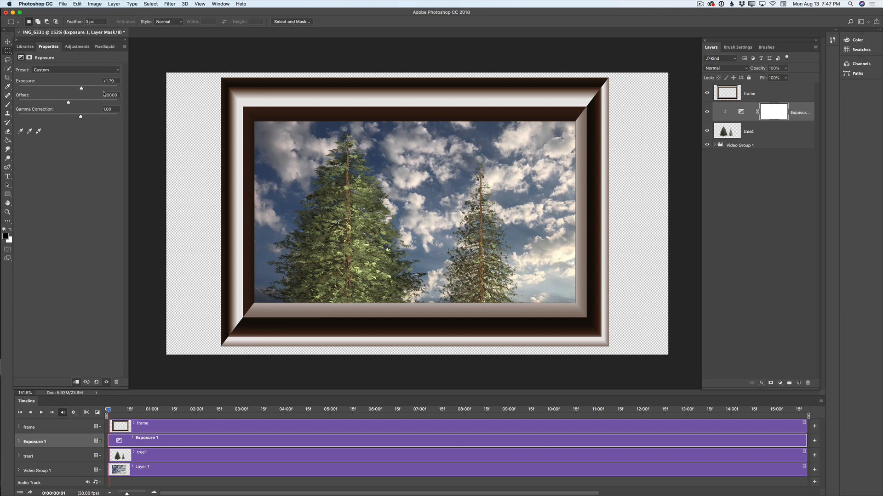
# - Add a Color Lookup adjustment above the Exposure layer and clip it to the tree1 layer
pyautogui.click(76, 47)
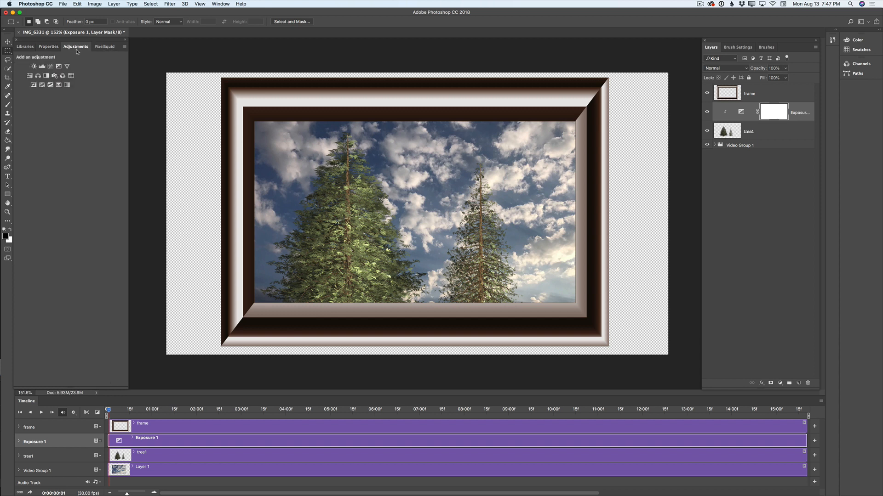
pyautogui.click(71, 77)
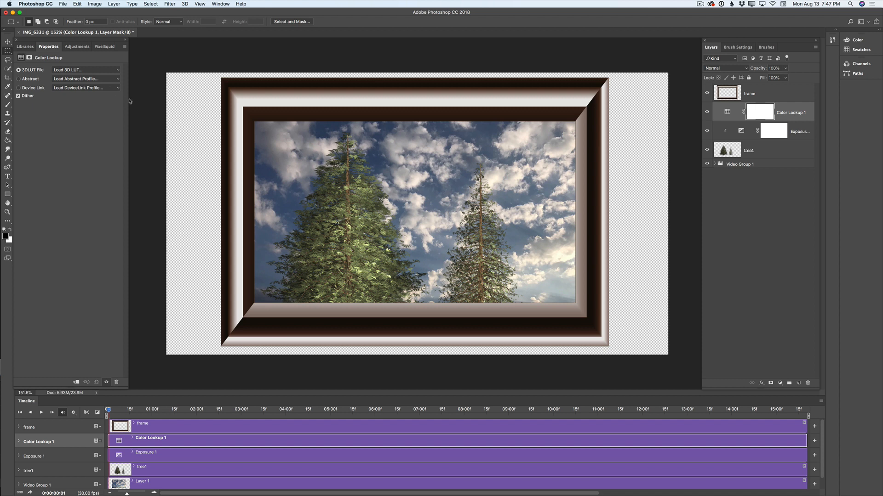
pyautogui.click(76, 383)
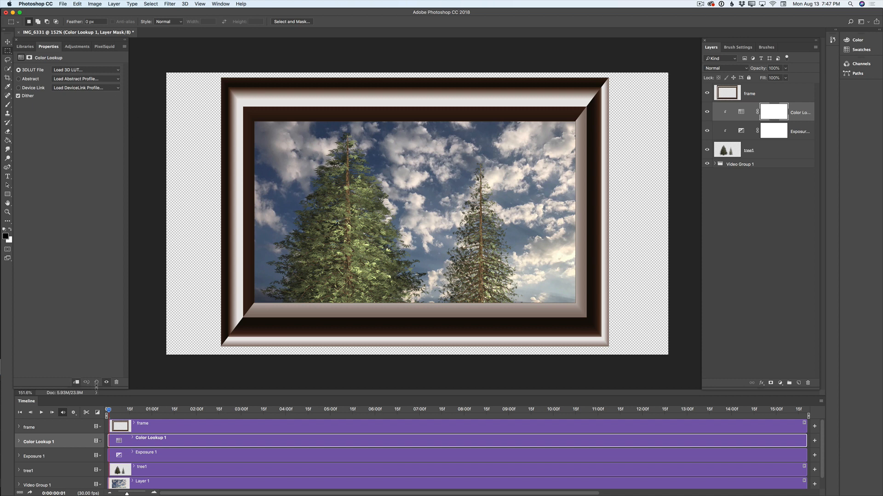
pyautogui.click(94, 72)
pyautogui.click(94, 69)
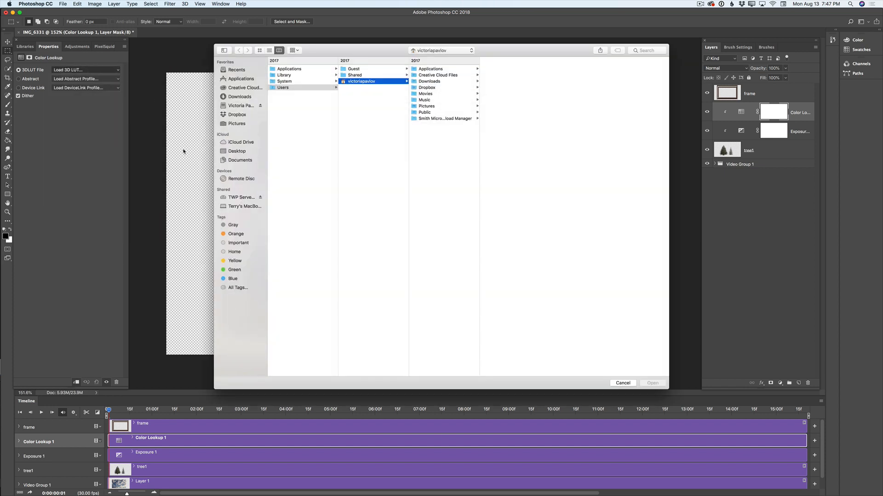
pyautogui.click(623, 382)
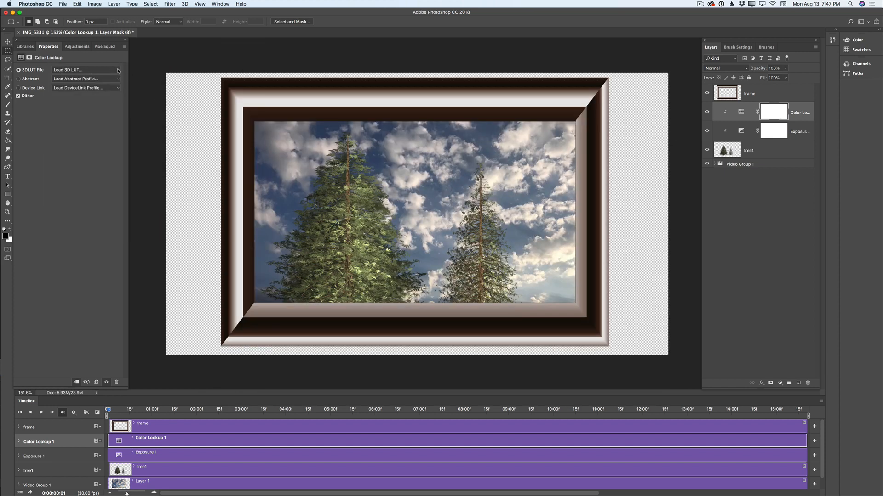
# - Load the FallColors.look 3D LUT in the trees' Color Lookup adjustment and reduce the clipped Exposure layer's opacity to 65%
pyautogui.click(116, 70)
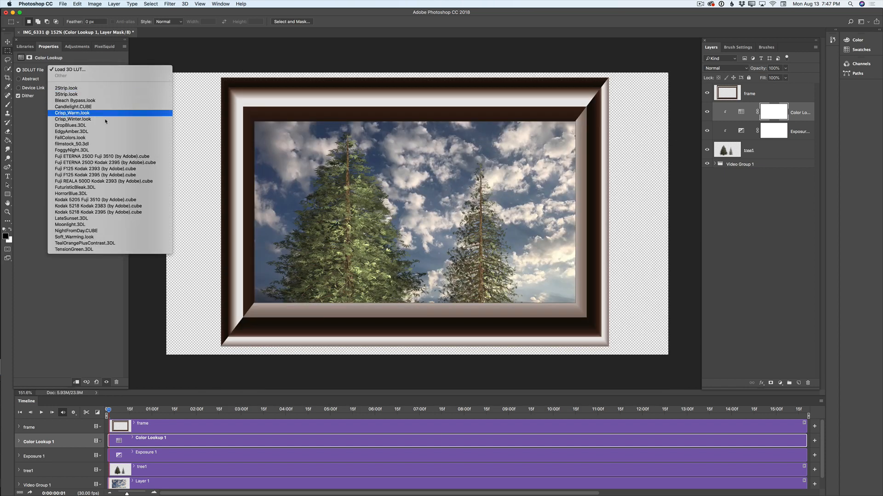
pyautogui.click(80, 138)
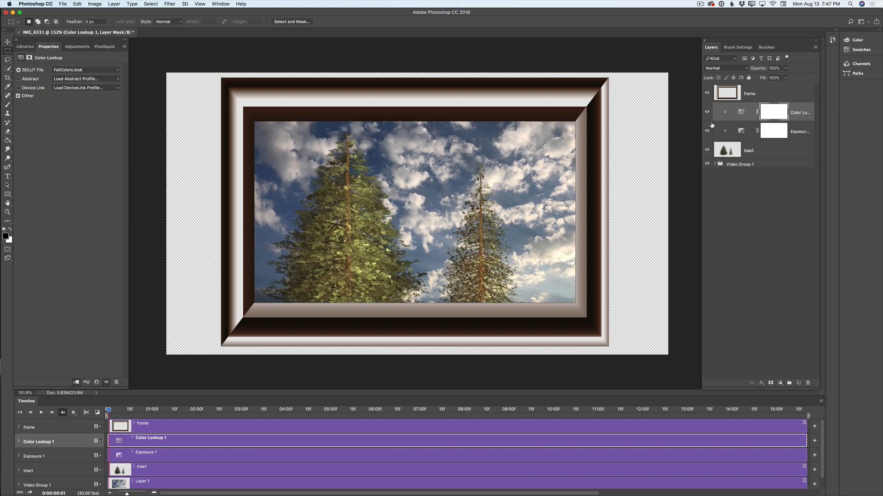
pyautogui.click(798, 131)
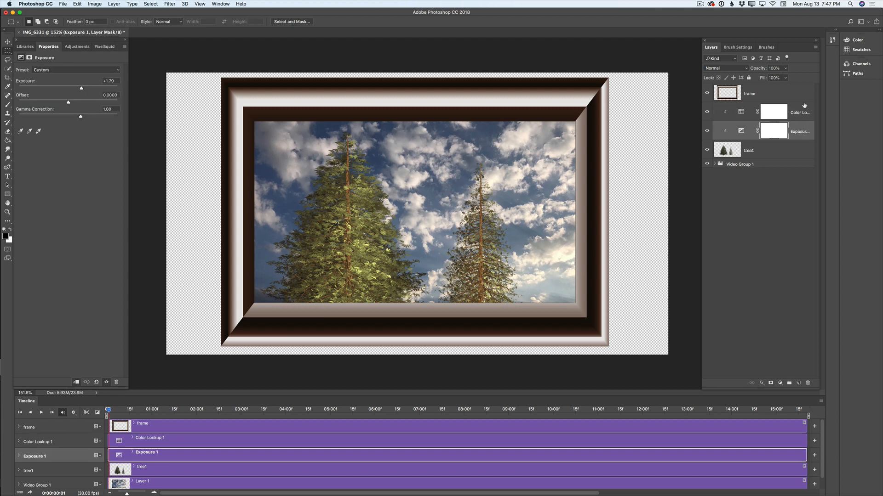
pyautogui.click(786, 69)
pyautogui.moveTo(787, 77); pyautogui.dragTo(774, 79)
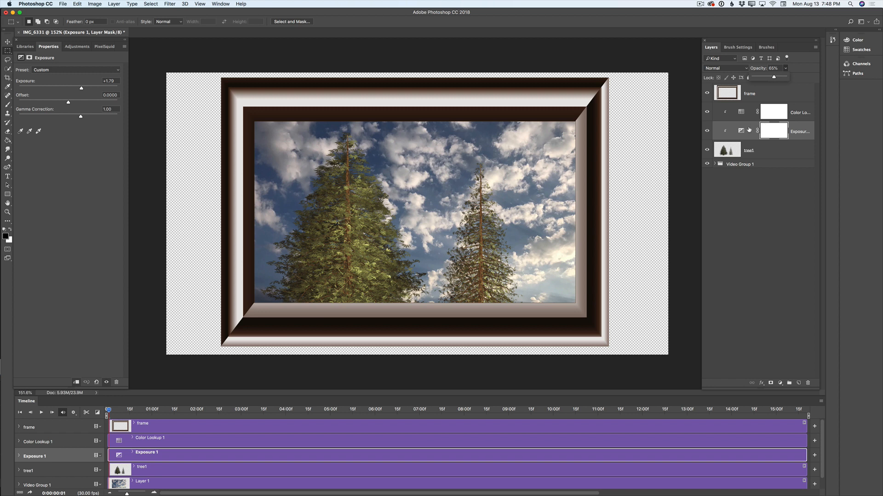
# - Add a new empty layer directly above Video Group 1 and extend its timeline clip to match the length of the other clips
pyautogui.click(766, 164)
pyautogui.click(766, 164)
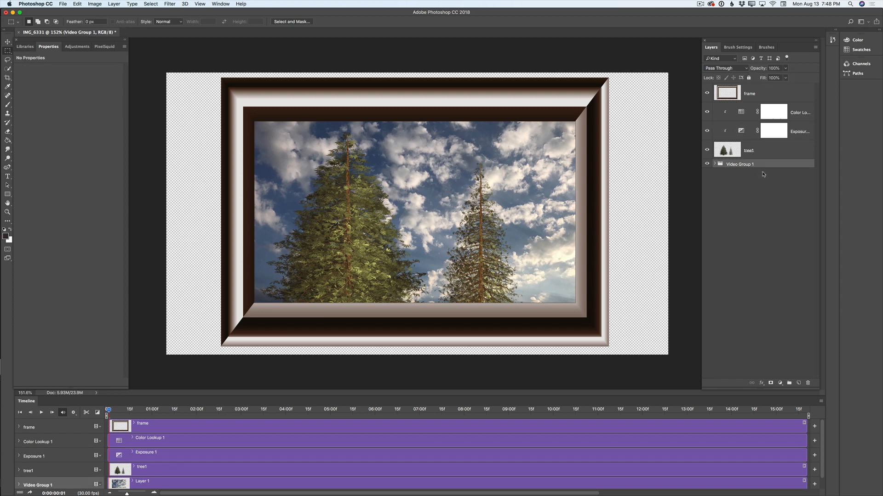
pyautogui.click(798, 384)
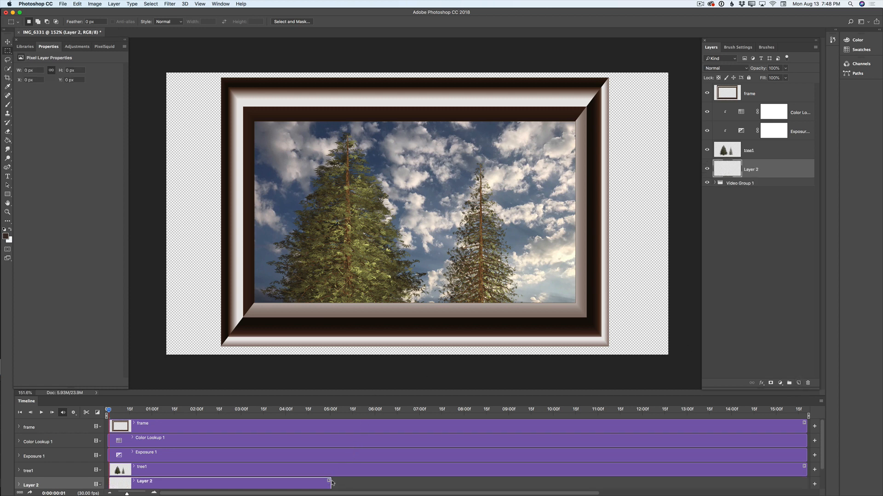
pyautogui.moveTo(329, 482); pyautogui.dragTo(804, 467)
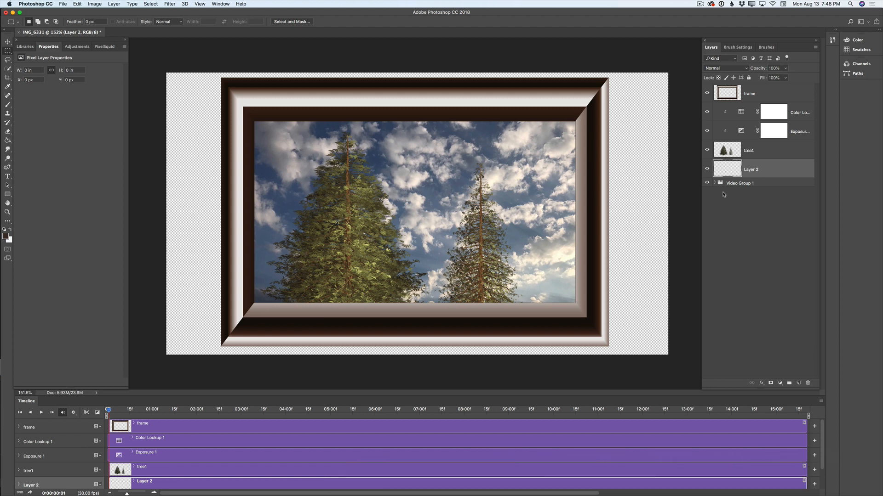
# - Rename the new empty layer "background" and move it below Video Group 1
pyautogui.doubleClick(746, 170)
pyautogui.write('background')
pyautogui.press('Return')
pyautogui.moveTo(747, 170); pyautogui.dragTo(755, 195)
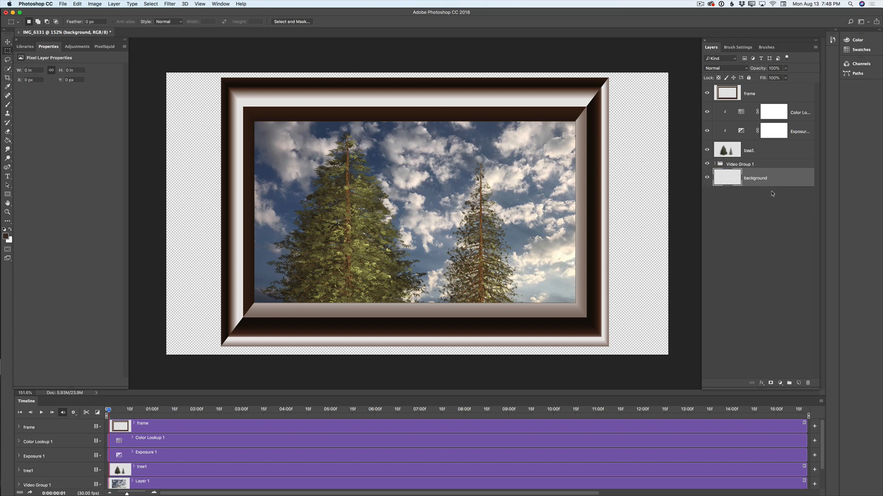
# - Choose a very dark olive-grey foreground color and fill the background layer with it using the Paint Bucket
pyautogui.click(5, 235)
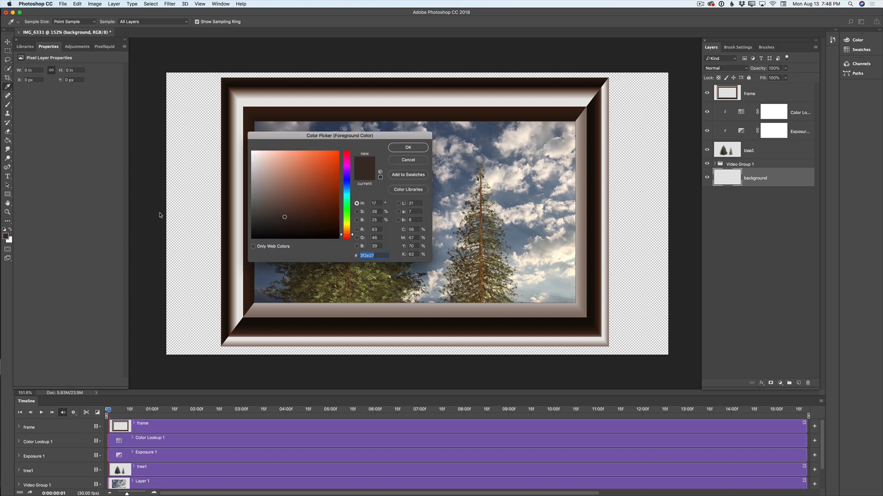
pyautogui.moveTo(303, 203)
pyautogui.mouseDown()
pyautogui.moveTo(312, 204)
pyautogui.moveTo(268, 208)
pyautogui.mouseUp()
pyautogui.moveTo(265, 208); pyautogui.dragTo(264, 198)
pyautogui.moveTo(352, 235); pyautogui.dragTo(352, 230)
pyautogui.moveTo(272, 197); pyautogui.dragTo(264, 194)
pyautogui.moveTo(352, 229); pyautogui.dragTo(353, 228)
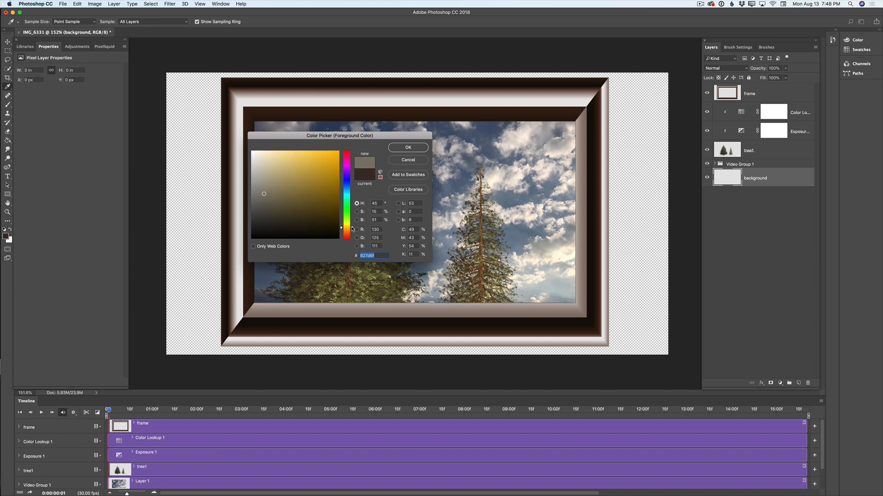
pyautogui.moveTo(264, 194); pyautogui.dragTo(263, 201)
pyautogui.moveTo(352, 228); pyautogui.dragTo(351, 195)
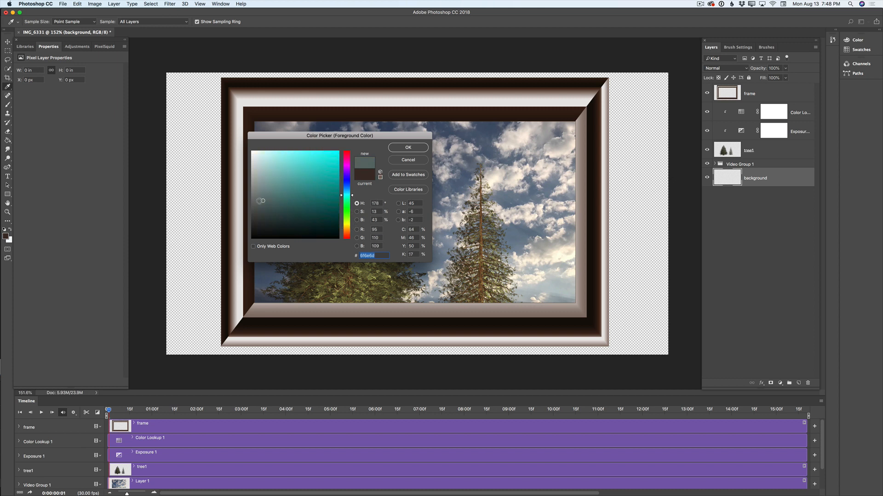
pyautogui.moveTo(260, 201)
pyautogui.mouseDown()
pyautogui.moveTo(276, 176)
pyautogui.moveTo(270, 200)
pyautogui.mouseUp()
pyautogui.moveTo(353, 196); pyautogui.dragTo(352, 227)
pyautogui.moveTo(270, 199); pyautogui.dragTo(263, 222)
pyautogui.click(403, 148)
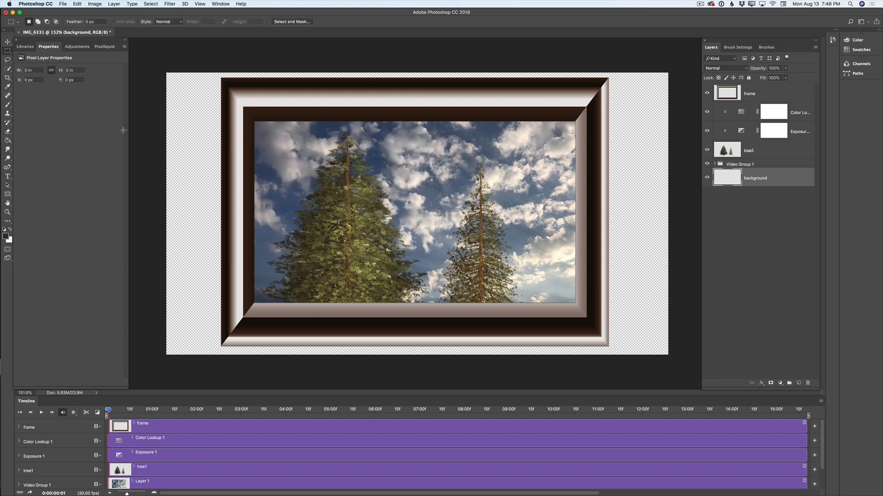
pyautogui.click(8, 141)
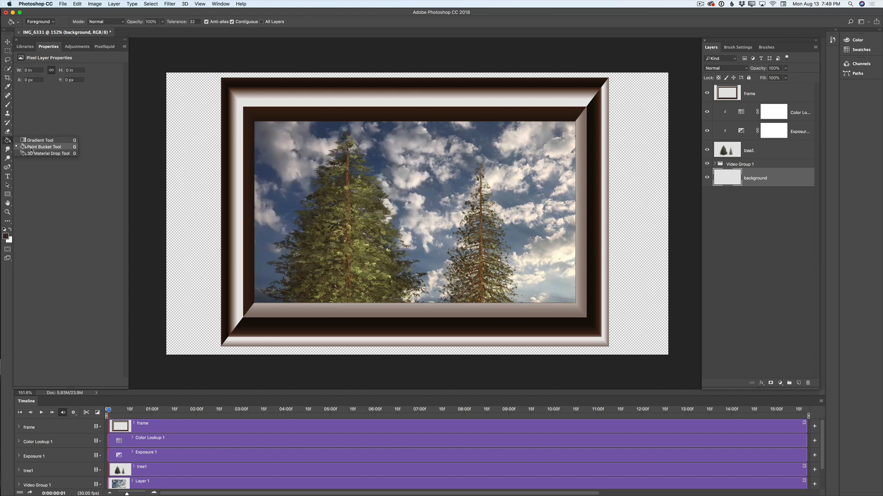
pyautogui.click(192, 197)
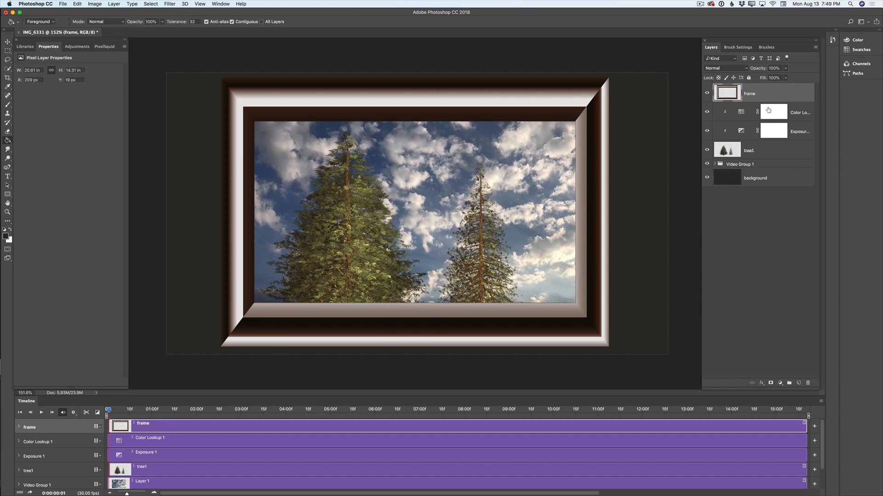
# - Add an unclipped Exposure adjustment above the frame layer and set its exposure to +0.39
pyautogui.click(771, 92)
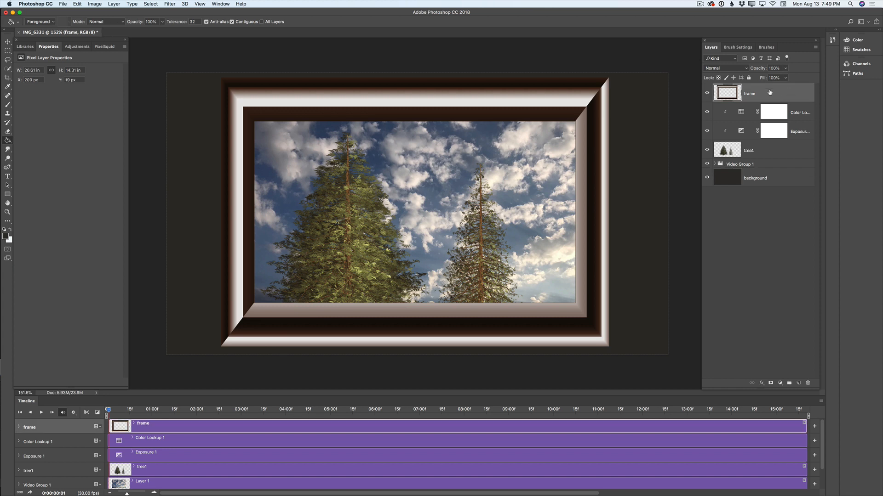
pyautogui.click(75, 47)
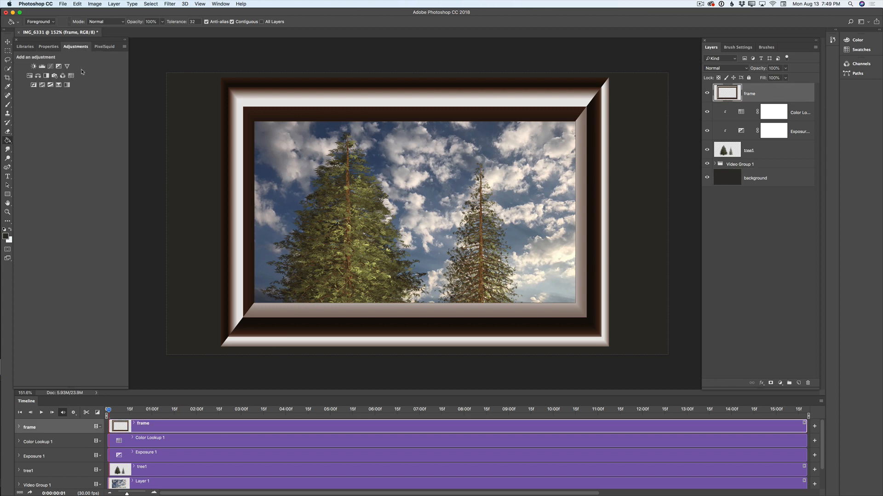
pyautogui.click(58, 67)
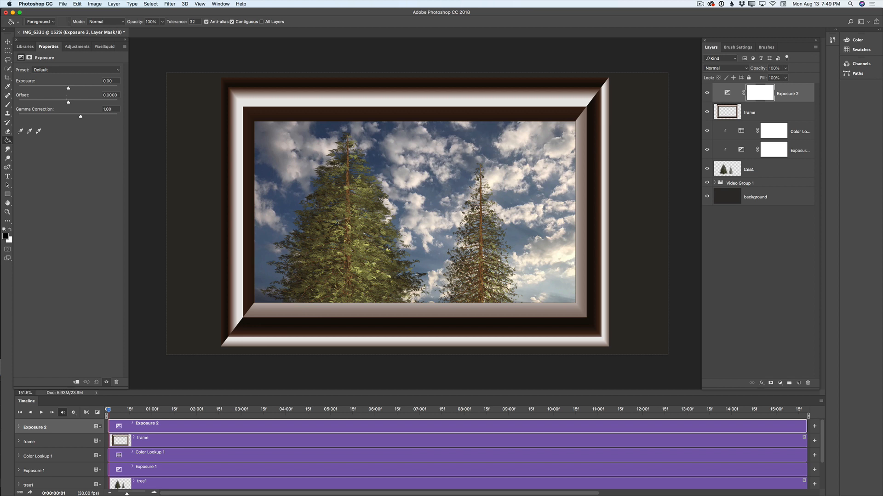
pyautogui.moveTo(68, 88); pyautogui.dragTo(71, 89)
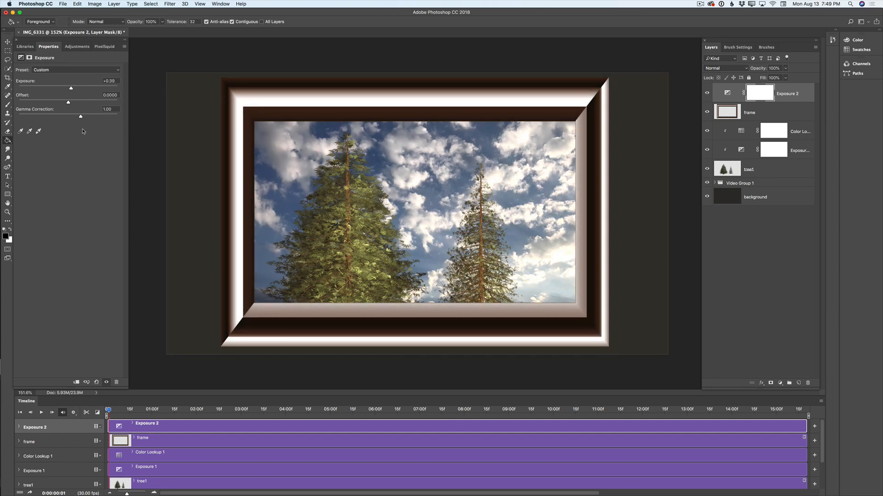
# - Add a Color Lookup adjustment at the top of the layer stack with the FallColors.look LUT and set its opacity to 24%
pyautogui.click(76, 46)
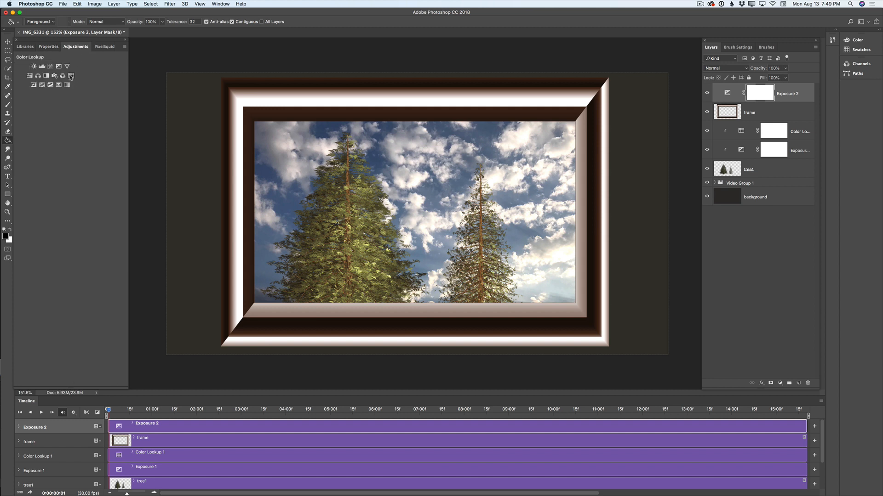
pyautogui.click(71, 75)
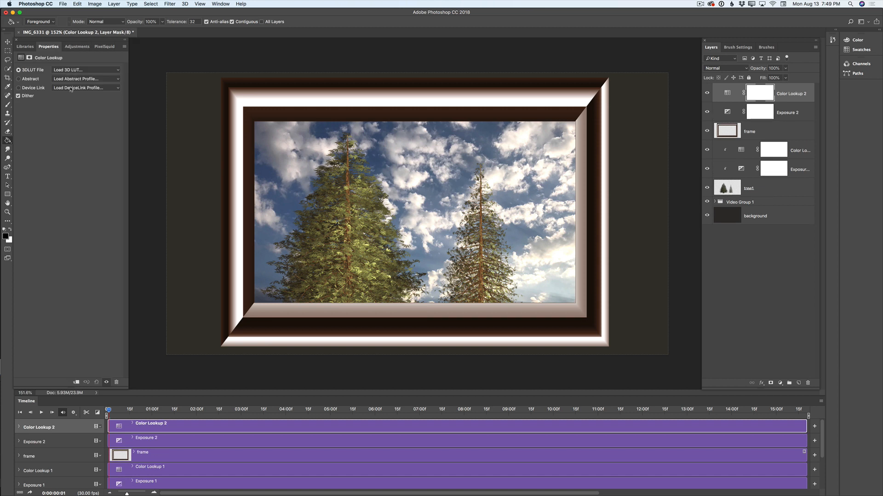
pyautogui.click(100, 70)
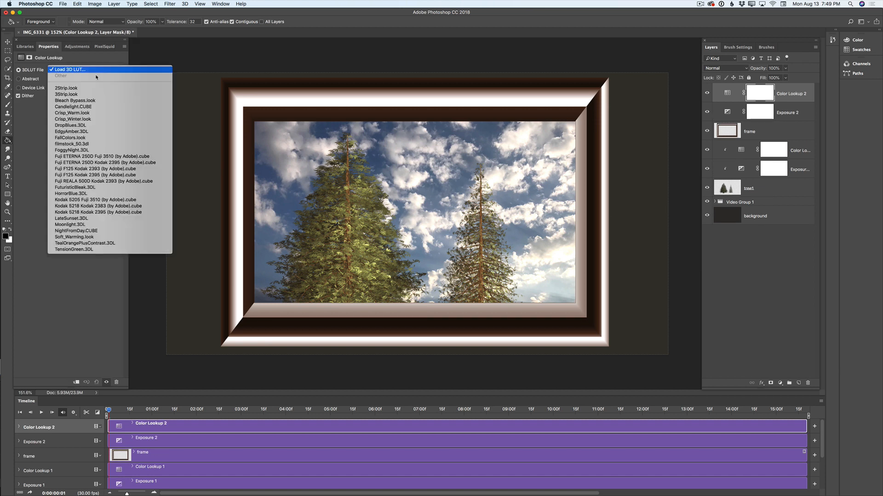
pyautogui.click(79, 140)
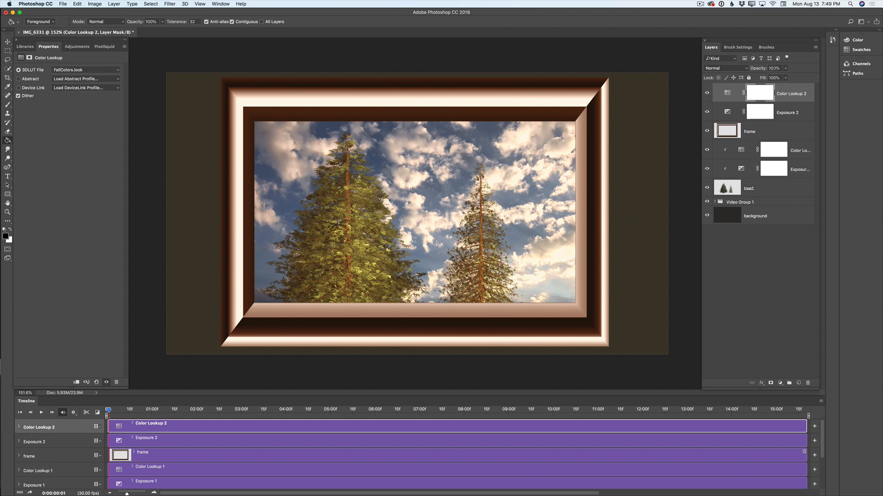
pyautogui.click(785, 69)
pyautogui.moveTo(785, 79); pyautogui.dragTo(764, 81)
# - Play the video composition from the start to preview the moving sky, and stop playback at about 6 seconds
pyautogui.click(41, 413)
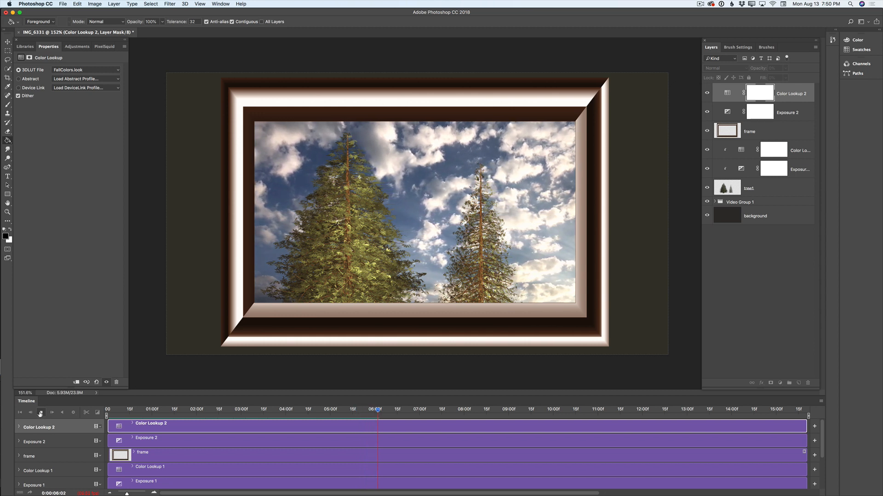
pyautogui.click(43, 413)
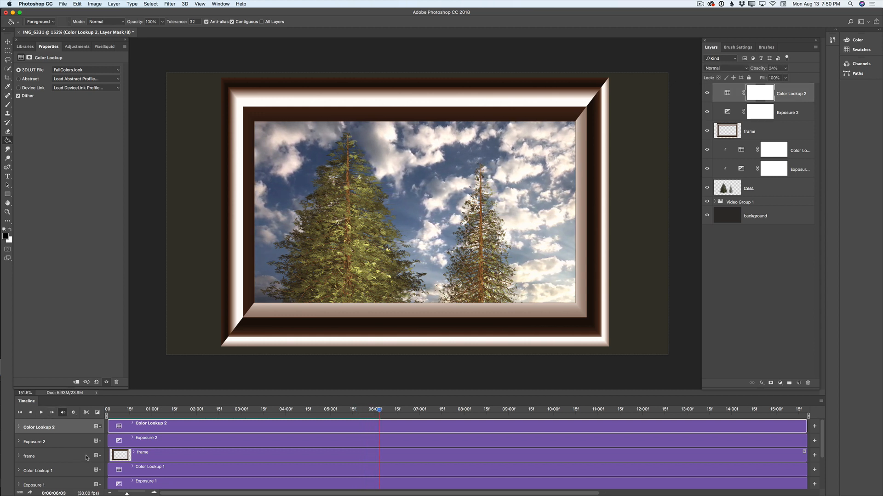